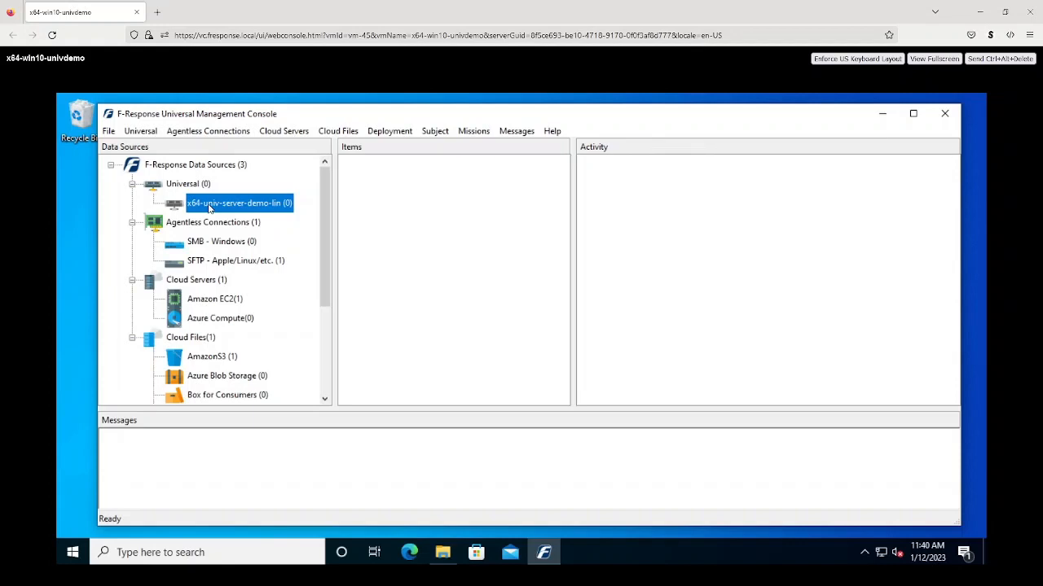
- Connect to the x64-univ-server-demo-lin Universal server and show the Deployment menu
{"action": "double_click", "coordinate": [210, 209]}
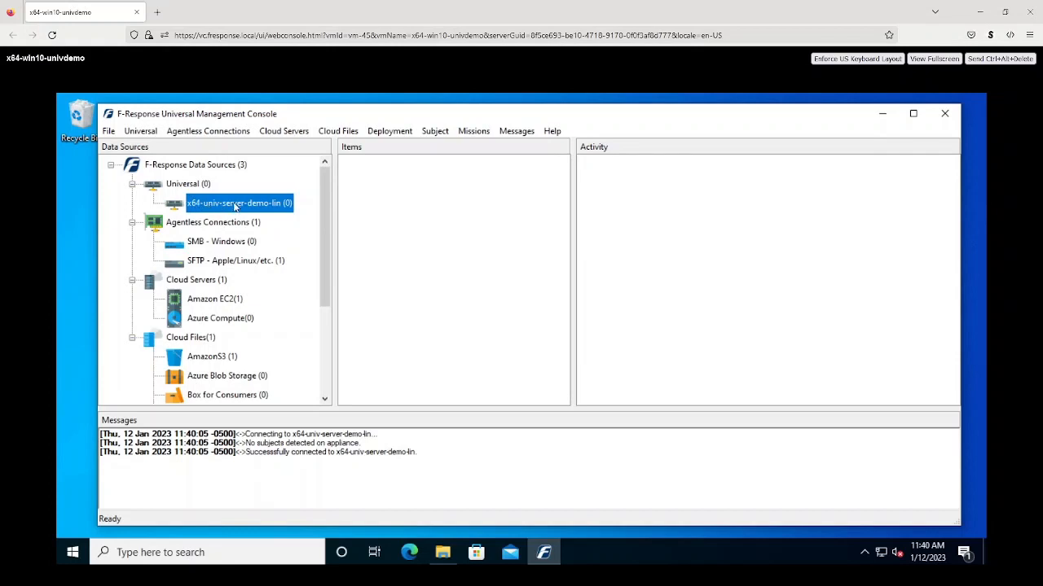
{"action": "left_click", "coordinate": [389, 133]}
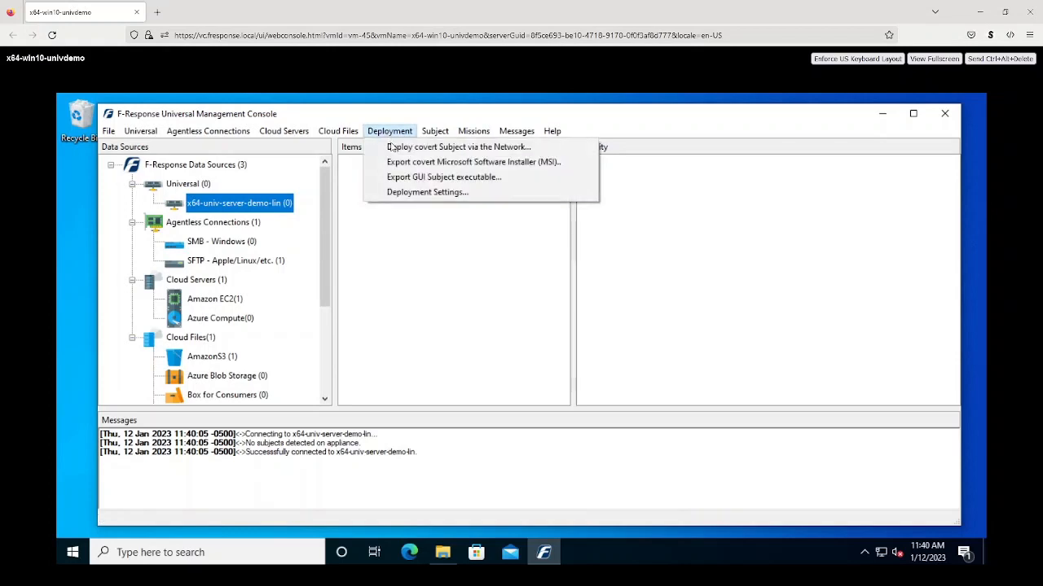
- Start a covert subject network deployment and review its credentials, cancelling without changes
{"action": "left_click", "coordinate": [395, 150]}
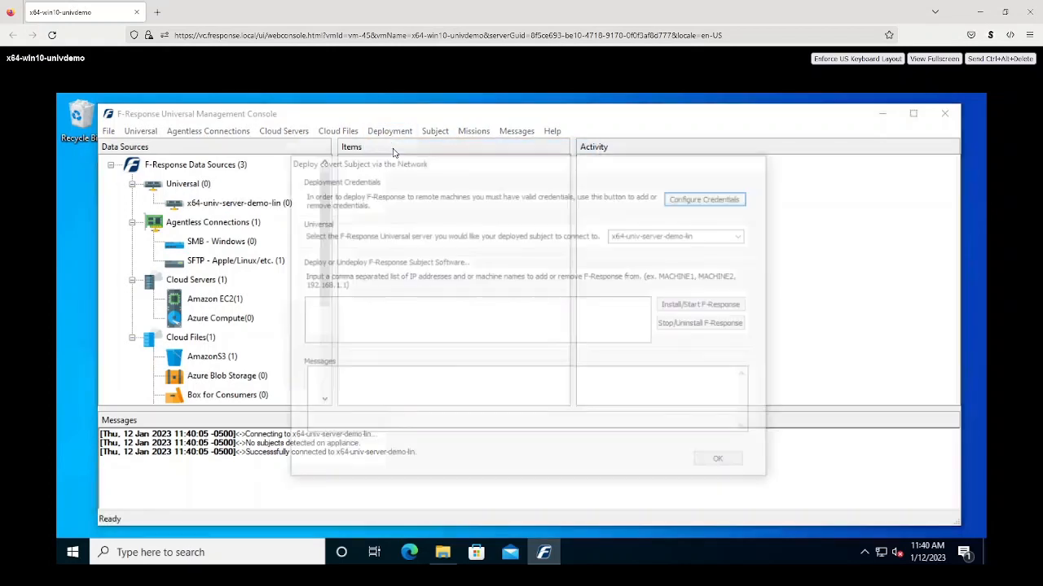
{"action": "left_click", "coordinate": [710, 199]}
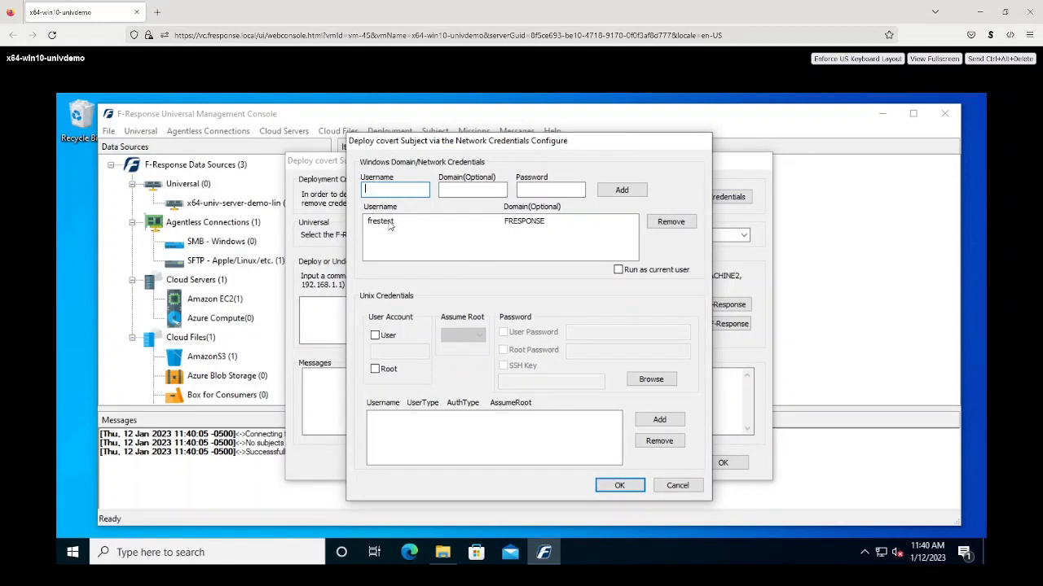
{"action": "left_click", "coordinate": [375, 336]}
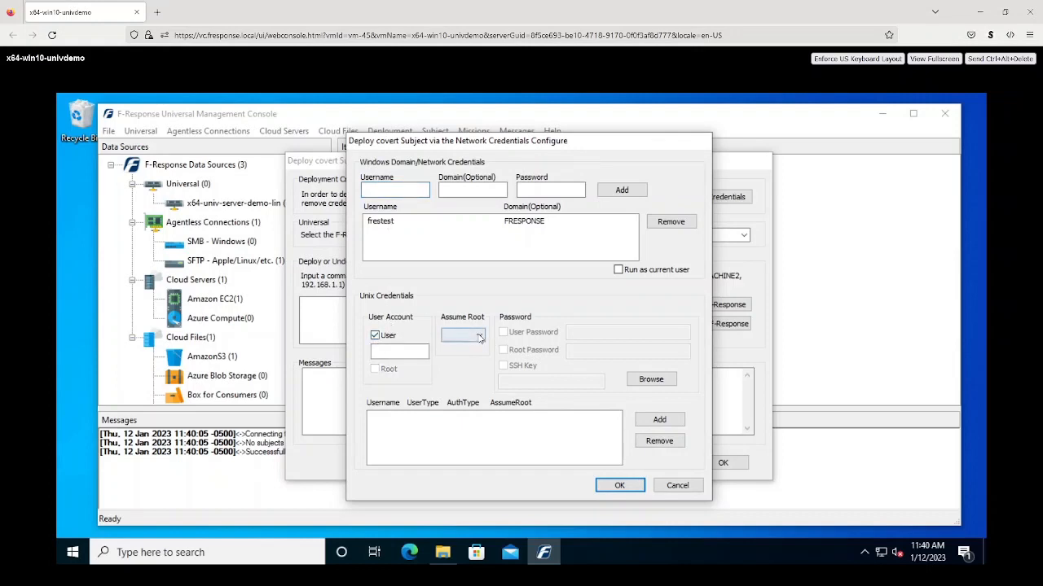
{"action": "left_click", "coordinate": [480, 338]}
{"action": "left_click", "coordinate": [480, 338]}
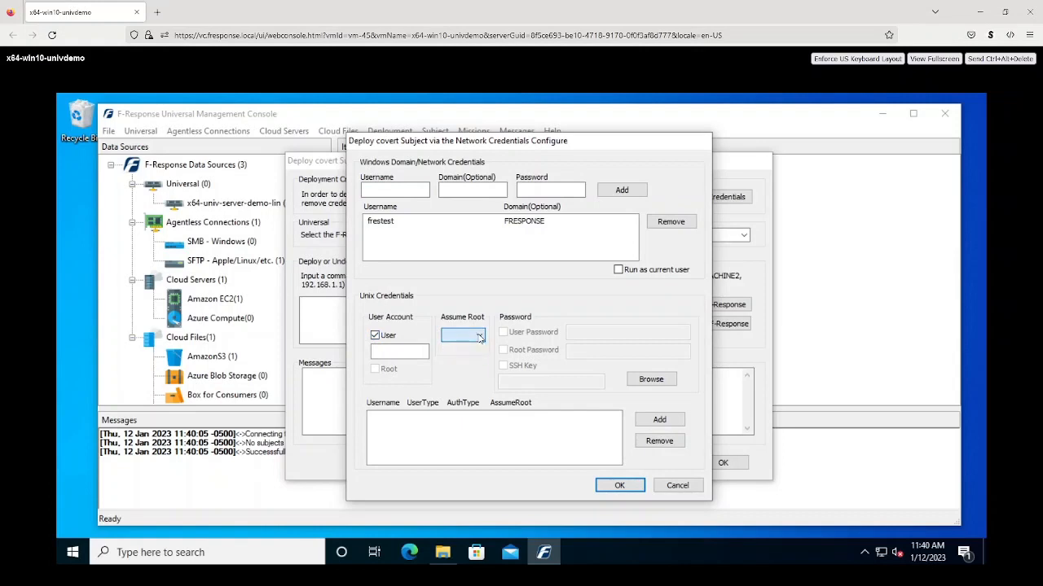
{"action": "left_click", "coordinate": [375, 337]}
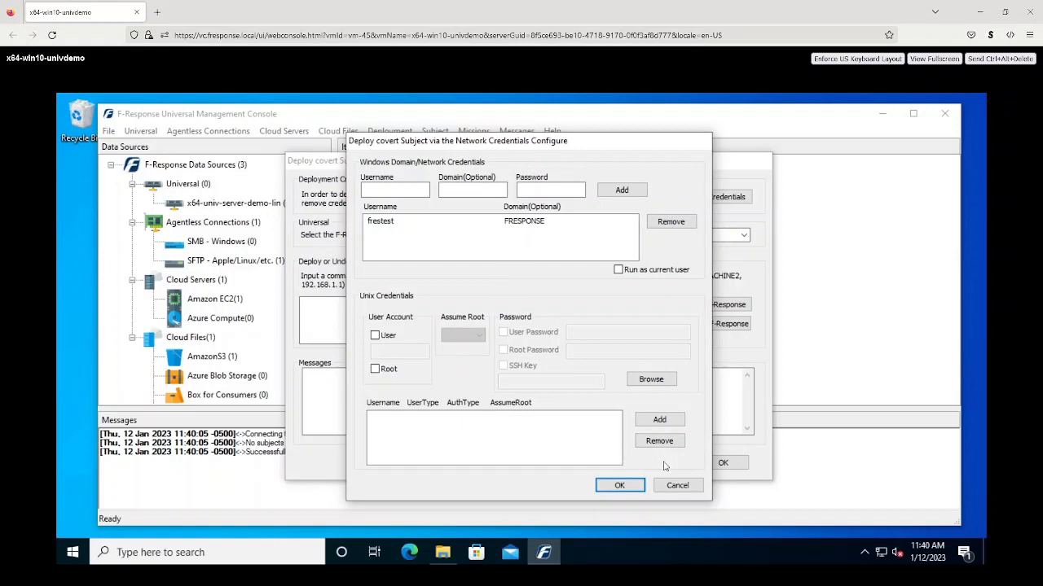
{"action": "left_click", "coordinate": [671, 486]}
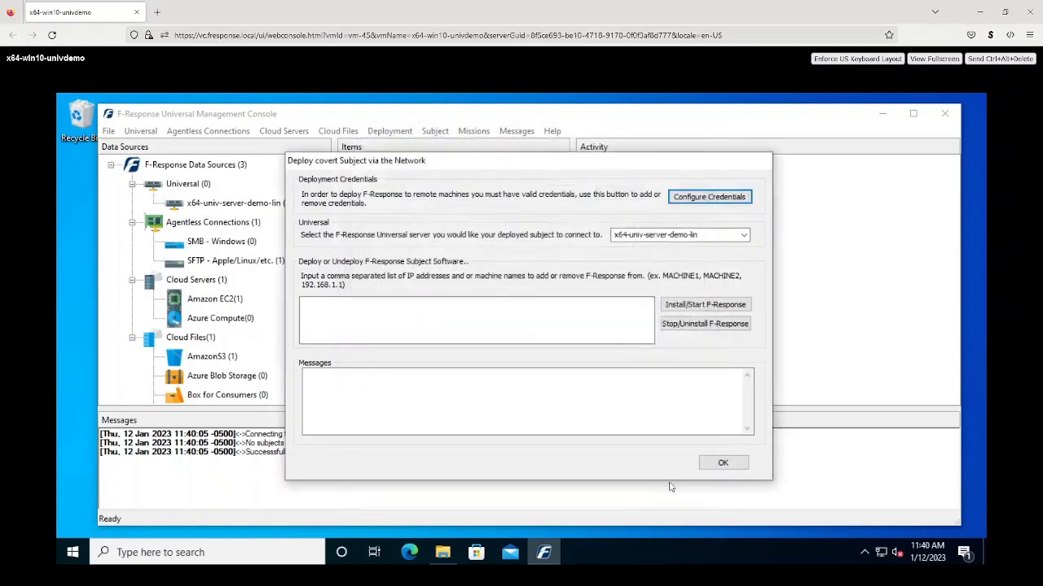
- Install and start the F-Response subject on x64-win2k12-sub, then close the deployment dialog
{"action": "left_click", "coordinate": [592, 311]}
{"action": "type", "text": "x"}
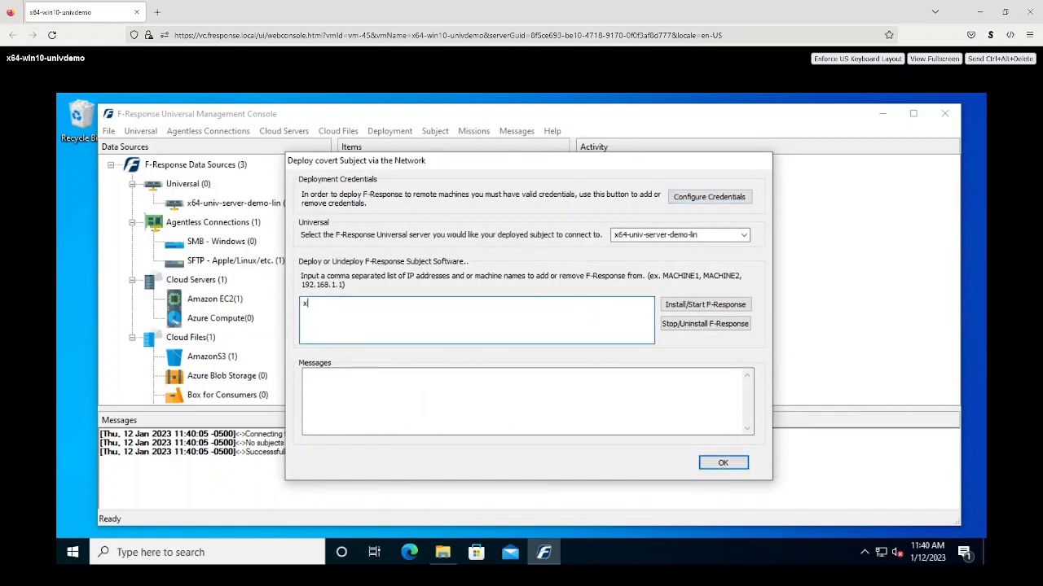
{"action": "type", "text": "64-win"}
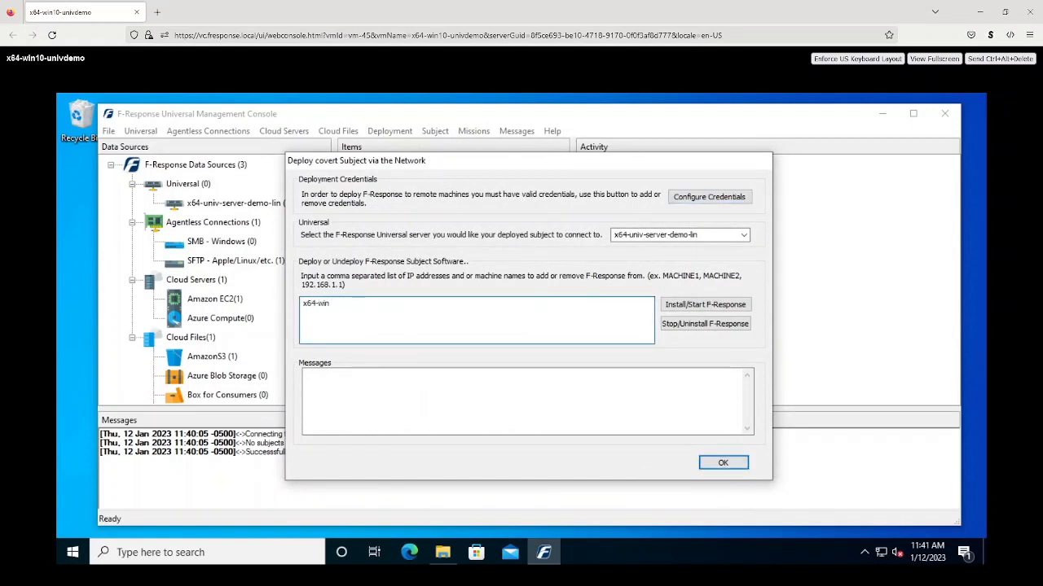
{"action": "type", "text": "2k12-sub"}
{"action": "left_click", "coordinate": [710, 305]}
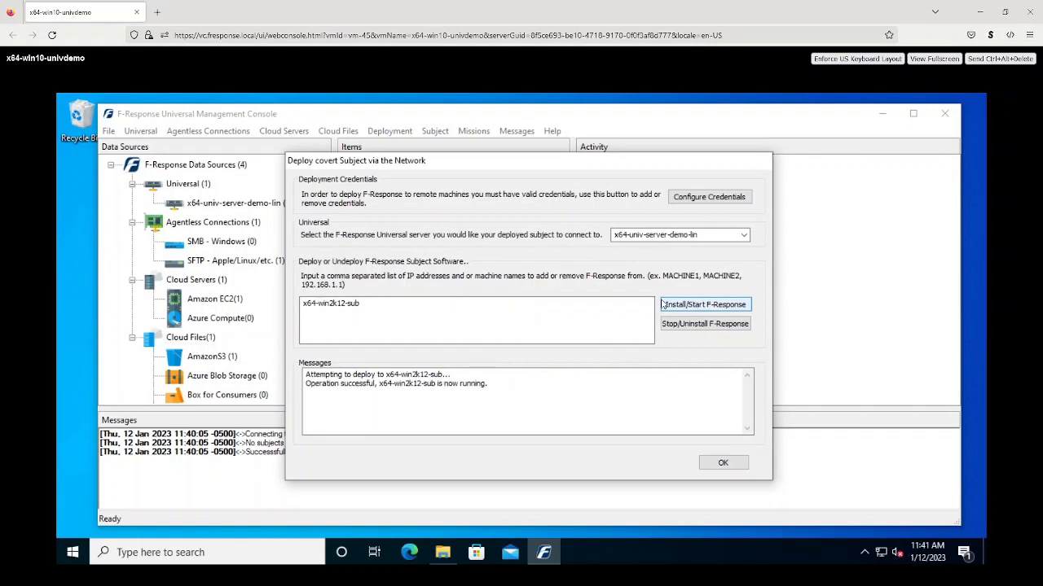
{"action": "left_click", "coordinate": [714, 463]}
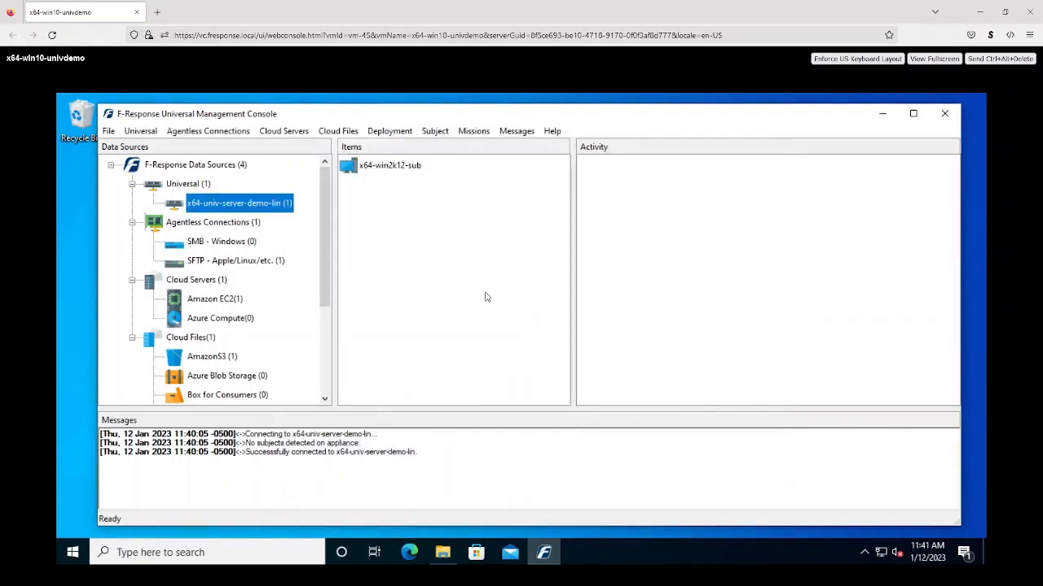
- Attach x64-win2k12-sub's Disk-0-40960mb locally as PhysicalDrive1 and dismiss the drive notifications
{"action": "right_click", "coordinate": [367, 169]}
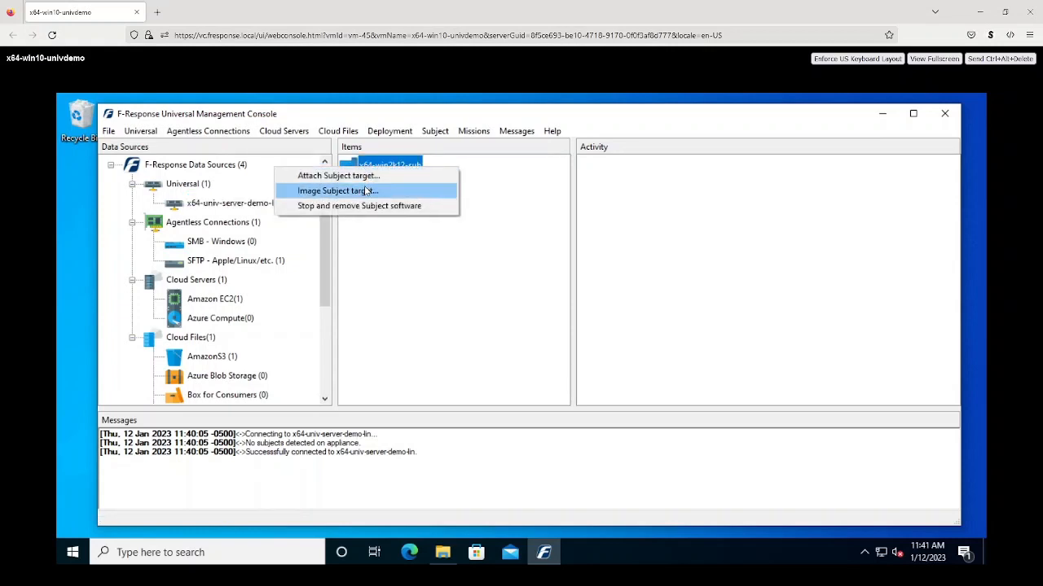
{"action": "left_click", "coordinate": [366, 176]}
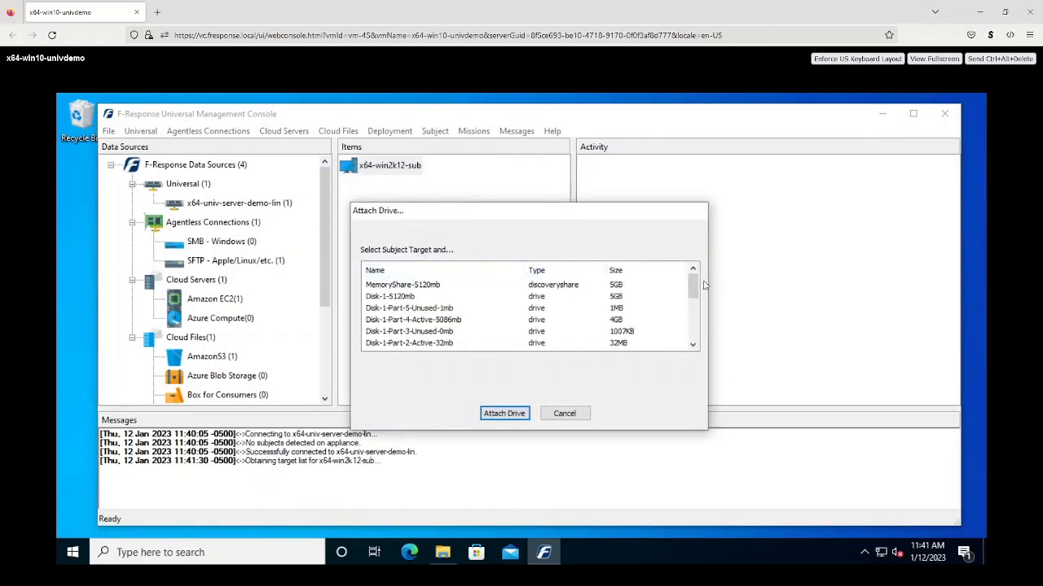
{"action": "left_click_drag", "start_coordinate": [694, 289], "coordinate": [694, 312]}
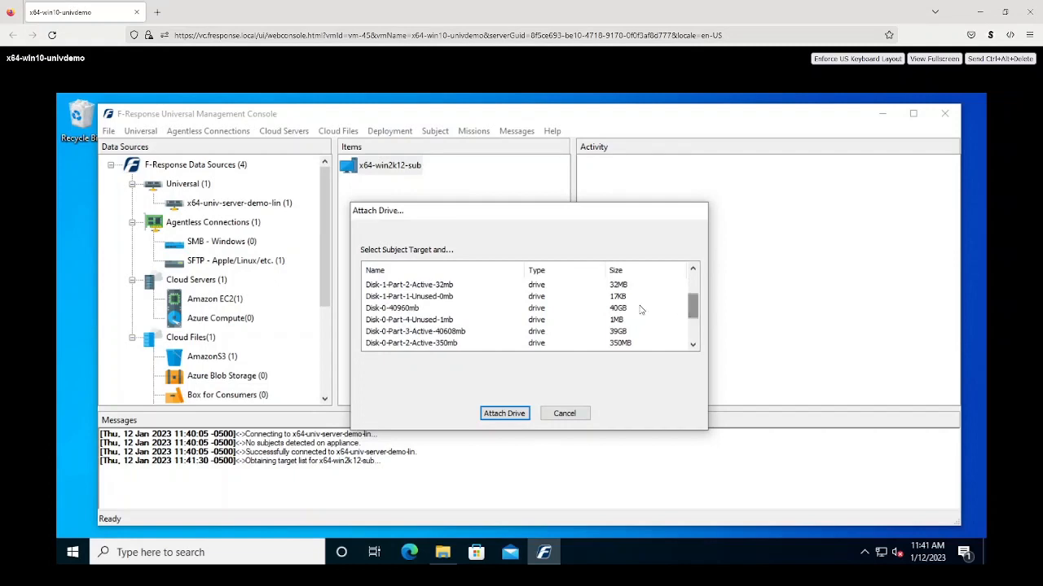
{"action": "left_click", "coordinate": [416, 310]}
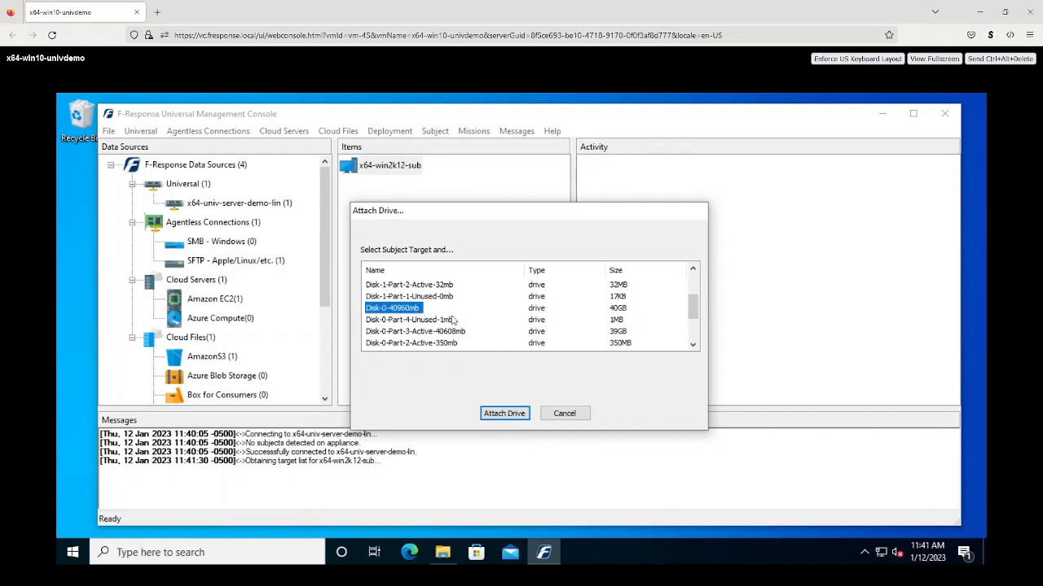
{"action": "left_click", "coordinate": [503, 413]}
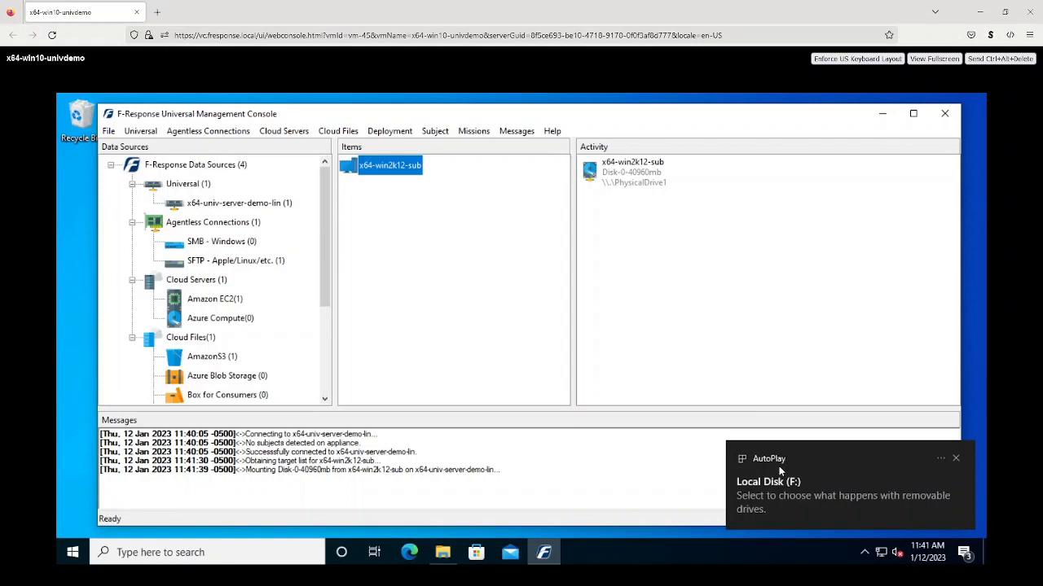
{"action": "left_click", "coordinate": [955, 460]}
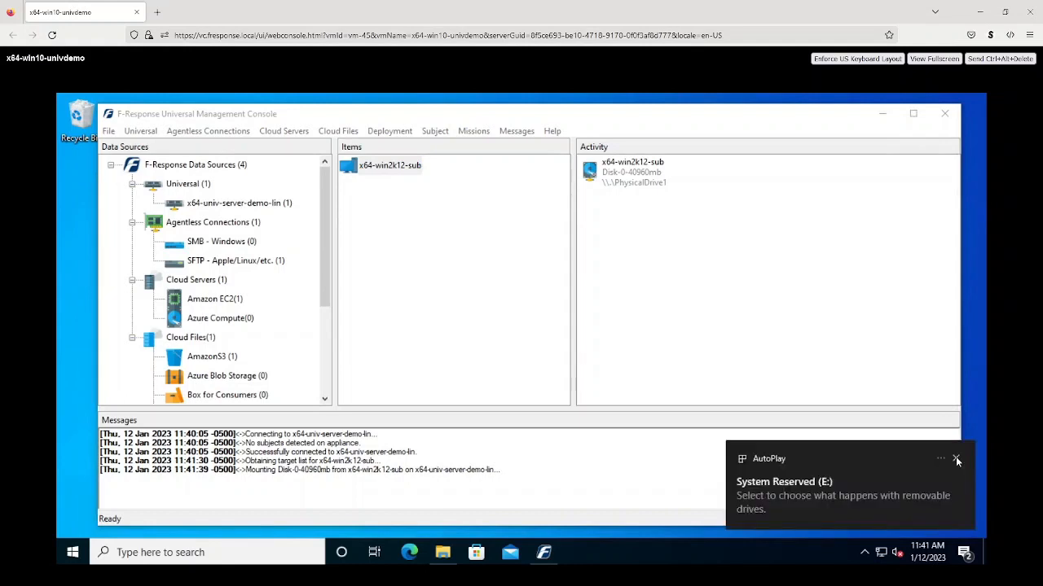
{"action": "left_click", "coordinate": [956, 461]}
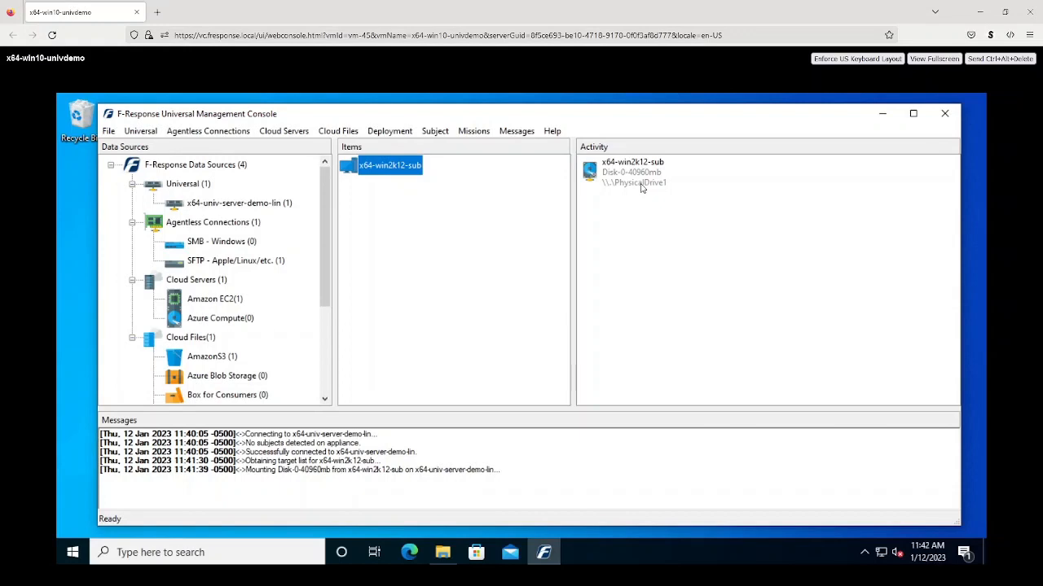
{"action": "right_click", "coordinate": [385, 169]}
{"action": "left_click", "coordinate": [383, 194]}
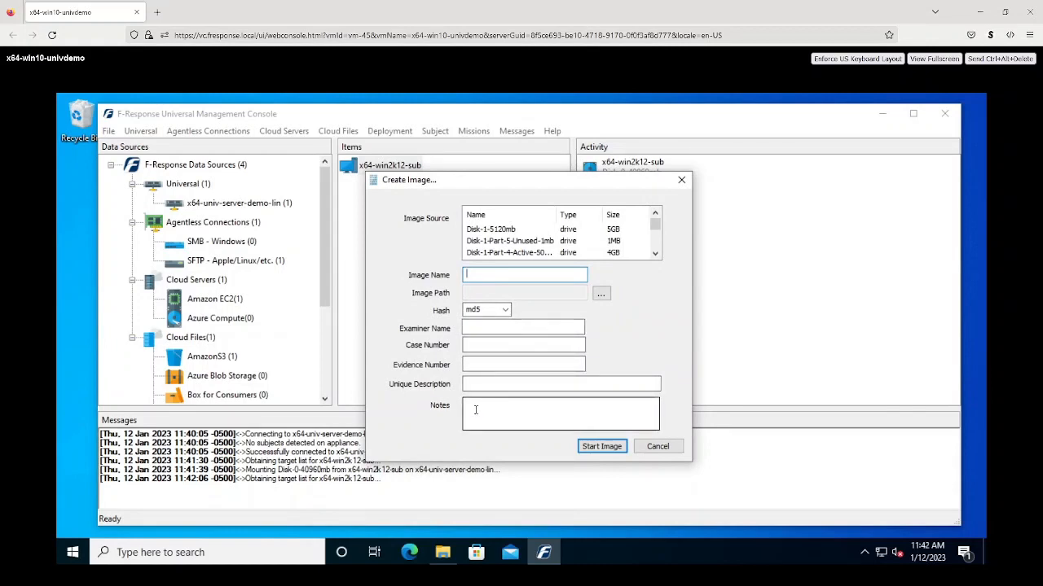
{"action": "left_click", "coordinate": [659, 447]}
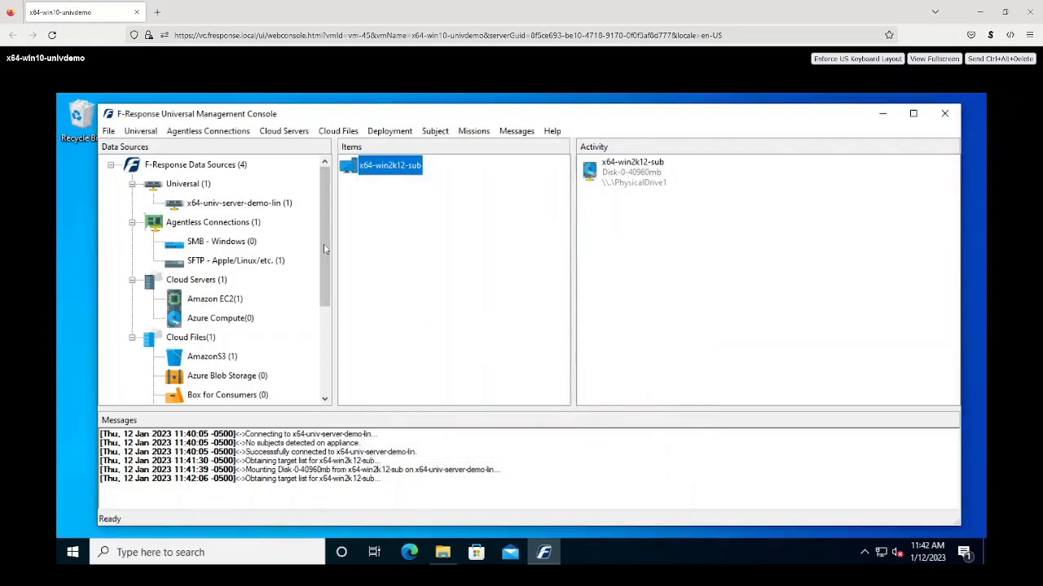
- Open an SFTP collection from 192.168.0.45 at home/mshannon, set to collect to a local directory
{"action": "left_click_drag", "start_coordinate": [323, 241], "coordinate": [321, 249]}
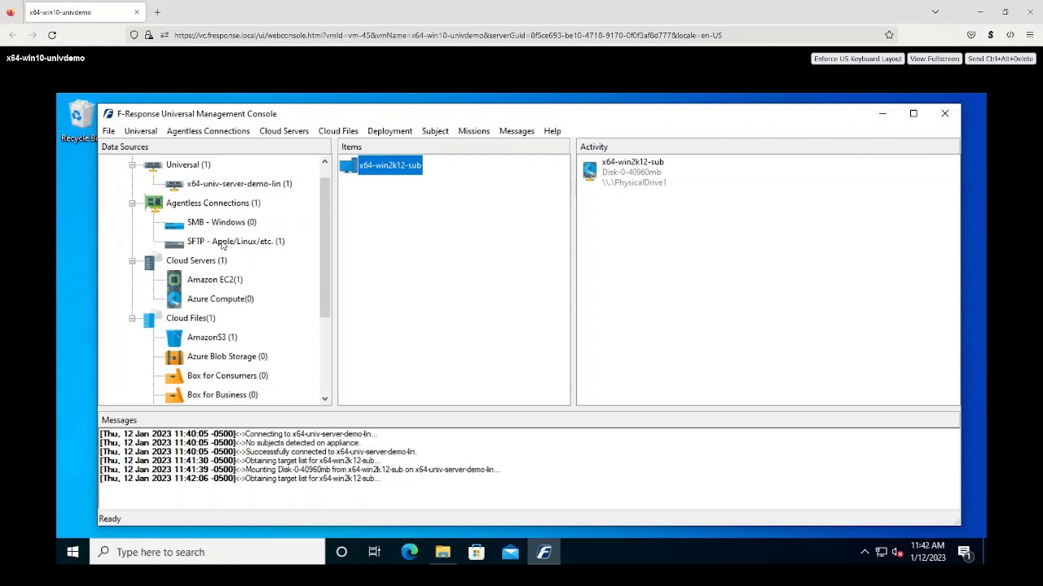
{"action": "left_click", "coordinate": [221, 244]}
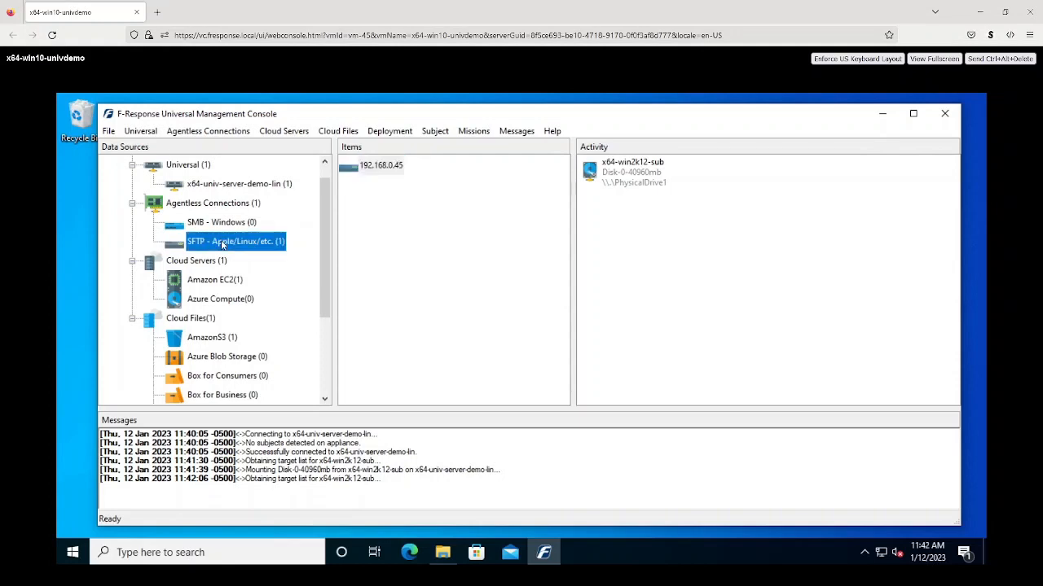
{"action": "left_click", "coordinate": [365, 167]}
{"action": "double_click", "coordinate": [365, 168]}
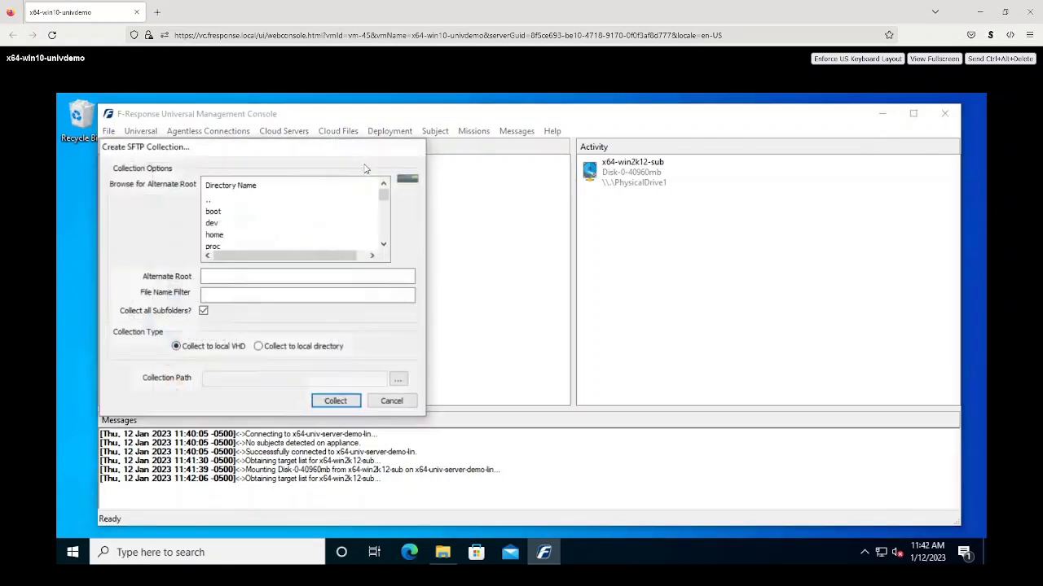
{"action": "double_click", "coordinate": [225, 236]}
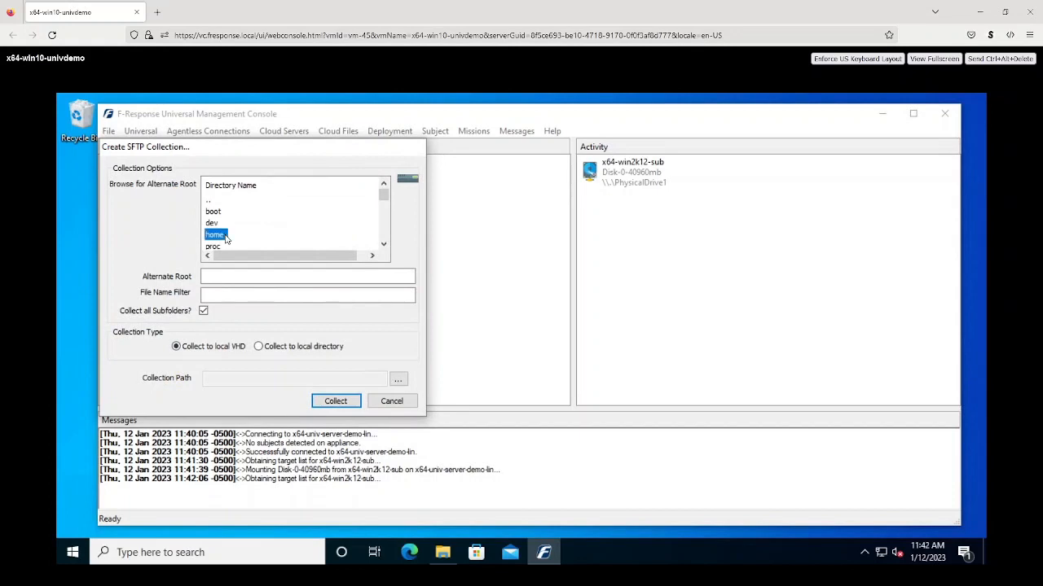
{"action": "double_click", "coordinate": [231, 214]}
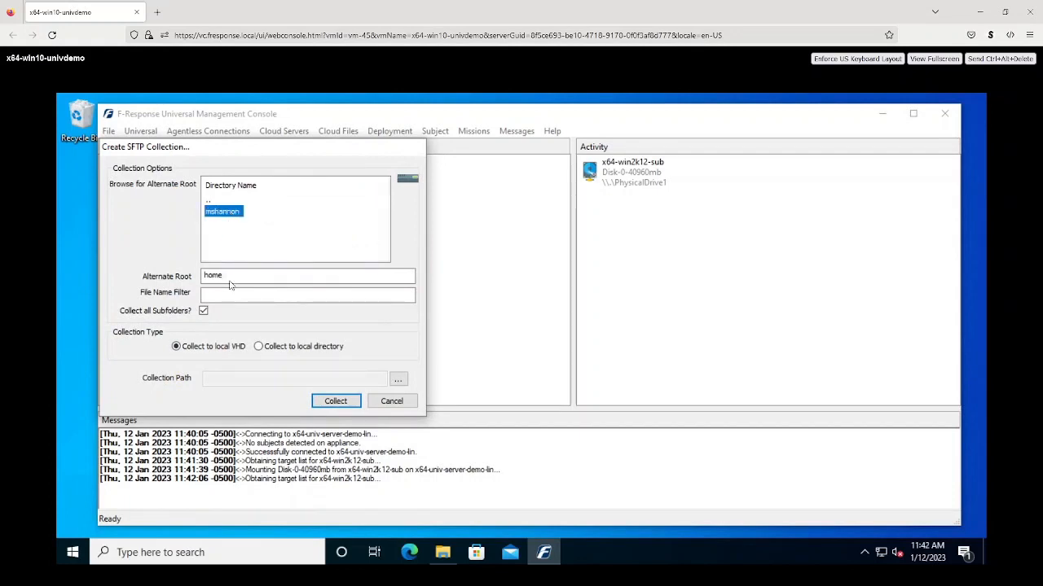
{"action": "left_click", "coordinate": [258, 348]}
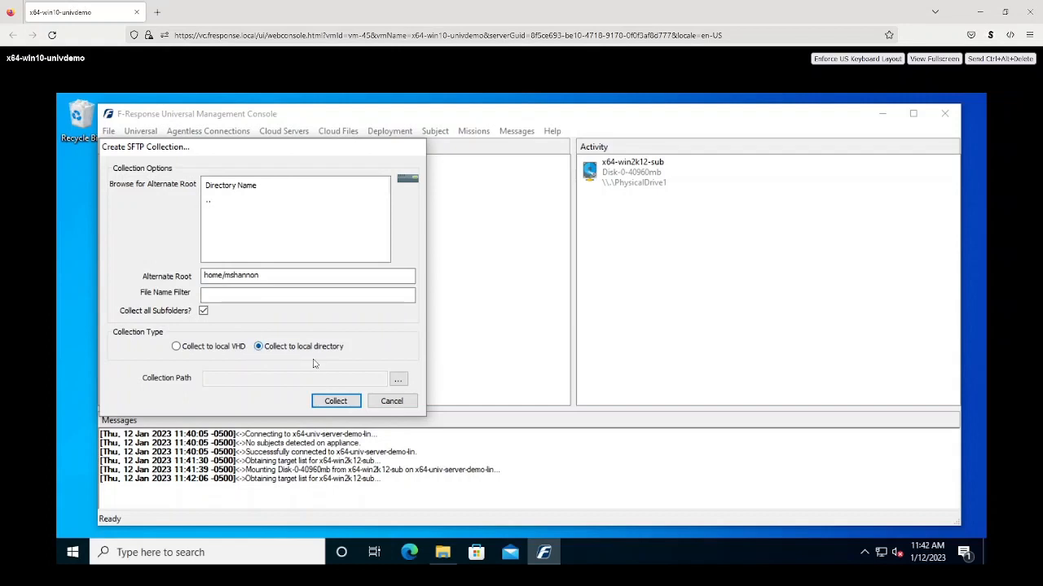
- Set the collection path to C:\Collection and start the SFTP collection
{"action": "left_click", "coordinate": [398, 380]}
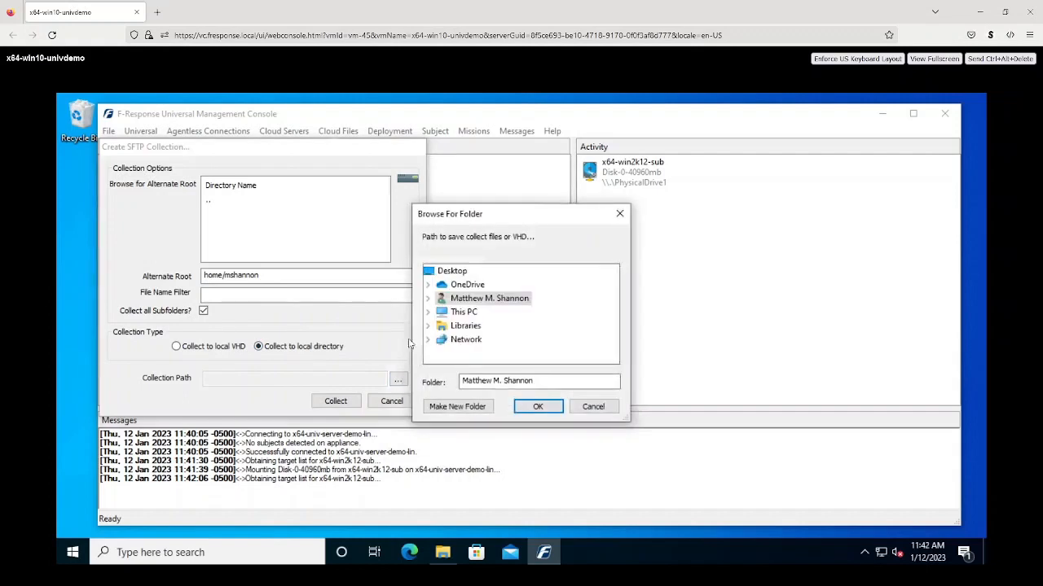
{"action": "left_click", "coordinate": [427, 313]}
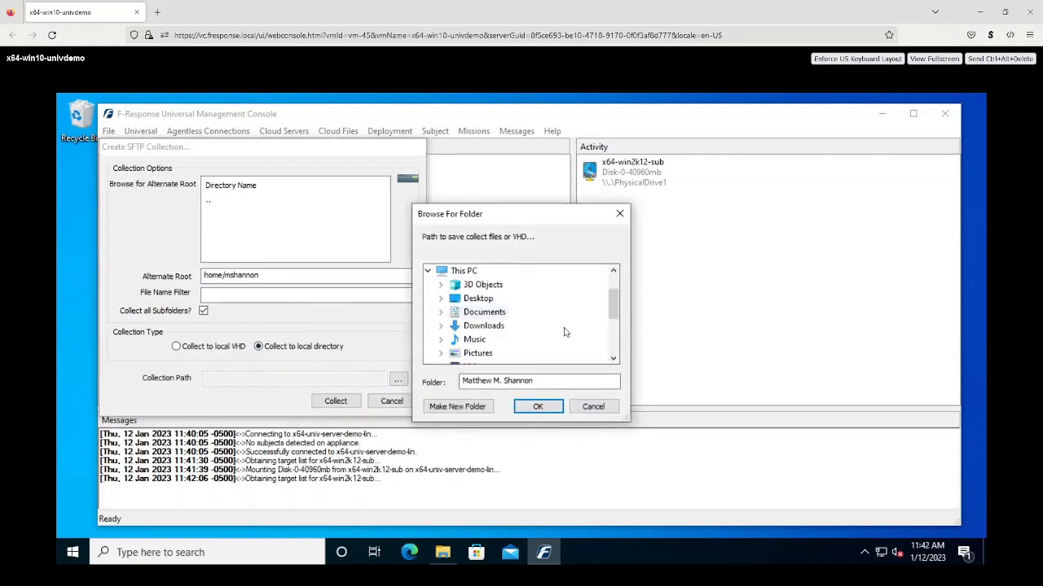
{"action": "left_click", "coordinate": [613, 338]}
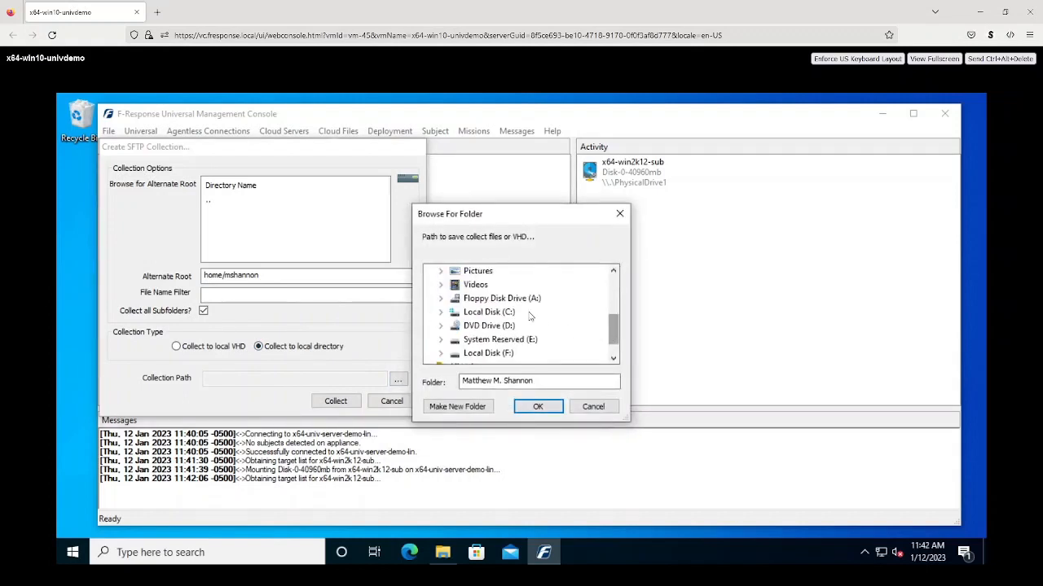
{"action": "double_click", "coordinate": [461, 313]}
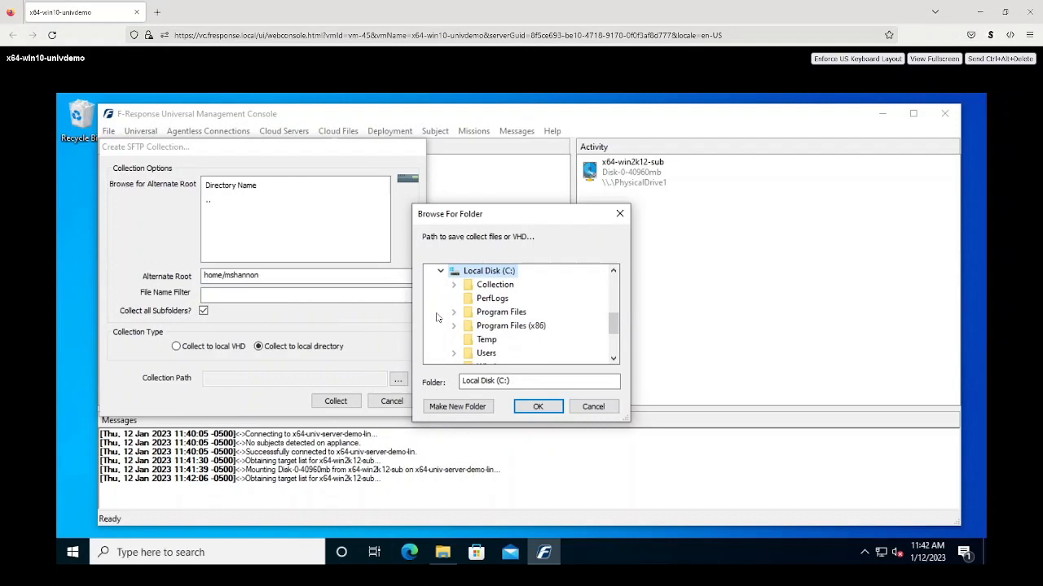
{"action": "double_click", "coordinate": [489, 285]}
{"action": "left_click", "coordinate": [544, 406]}
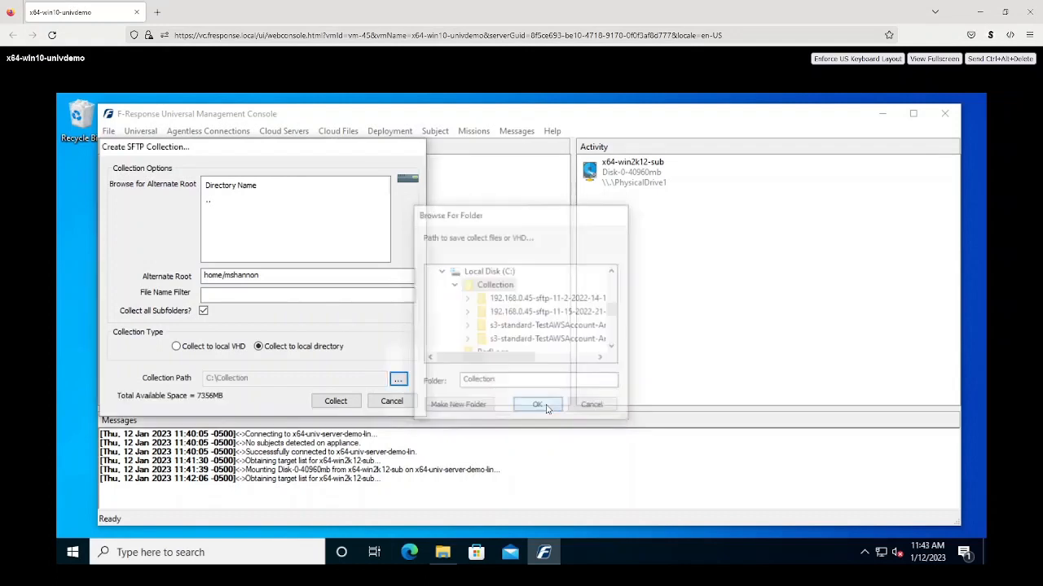
{"action": "left_click", "coordinate": [336, 401]}
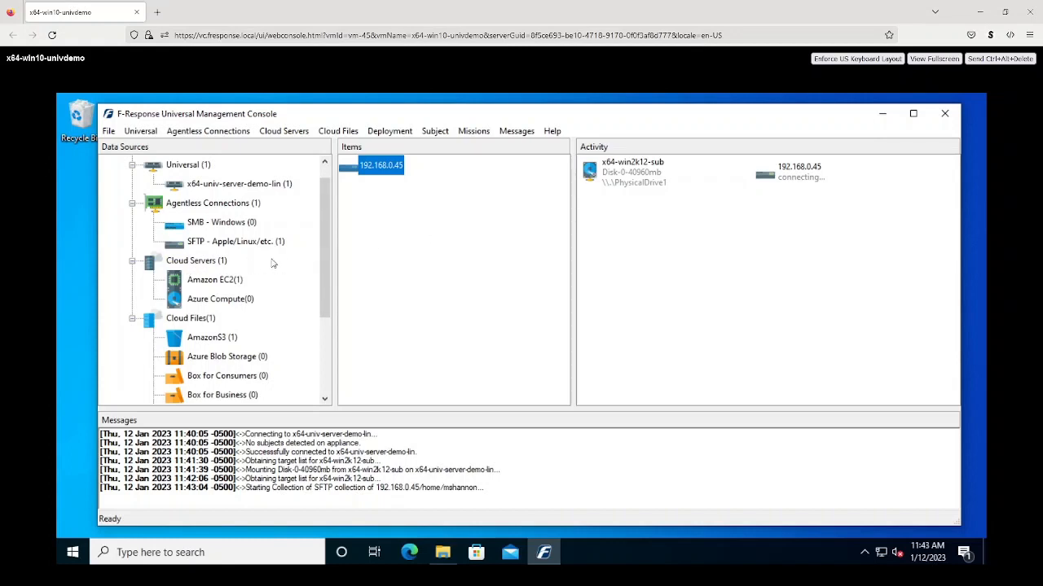
- Wait until the 192.168.0.45 SFTP collection reports completed successfully
{"action": "left_click_drag", "start_coordinate": [320, 259], "coordinate": [321, 275]}
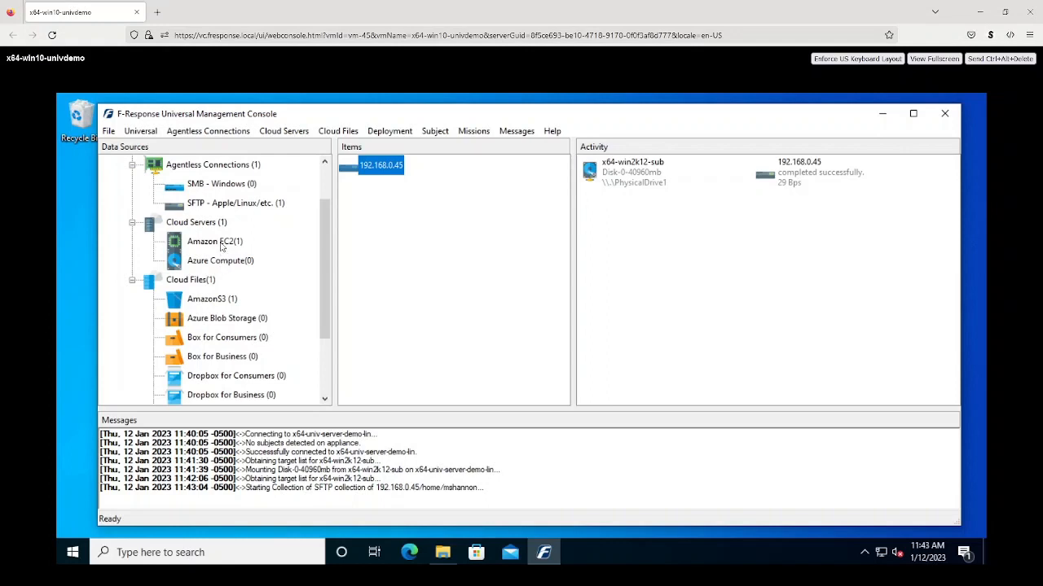
- Open the ec2test volume list under Amazon EC2 and cancel without collecting
{"action": "left_click", "coordinate": [220, 245]}
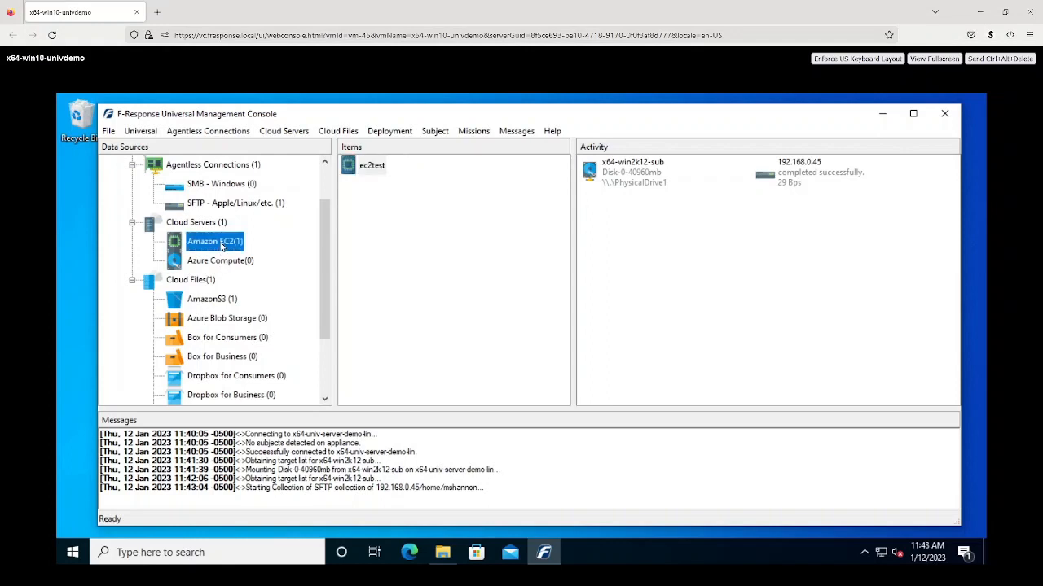
{"action": "left_click", "coordinate": [363, 167]}
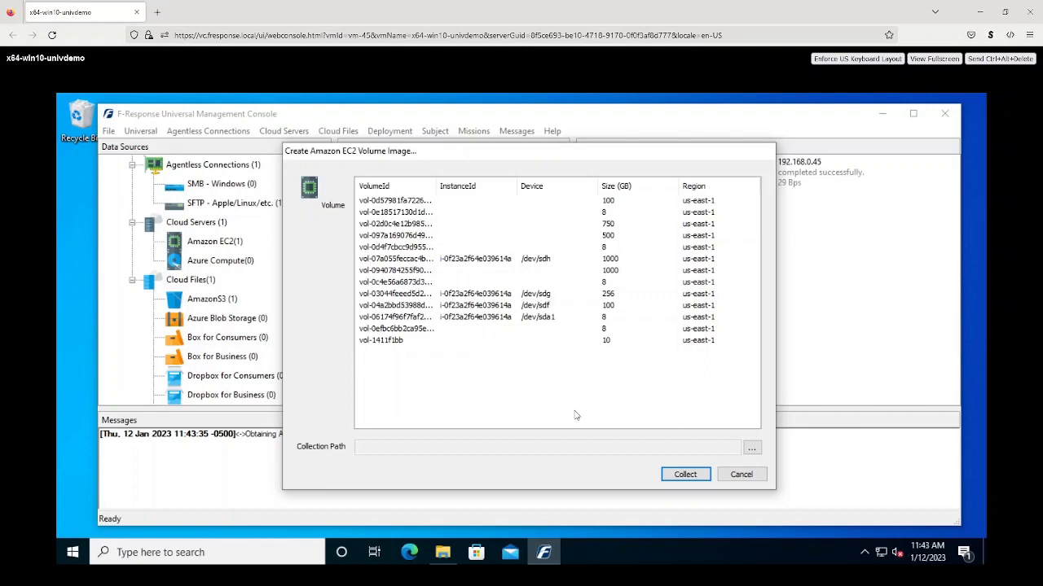
{"action": "left_click", "coordinate": [741, 477]}
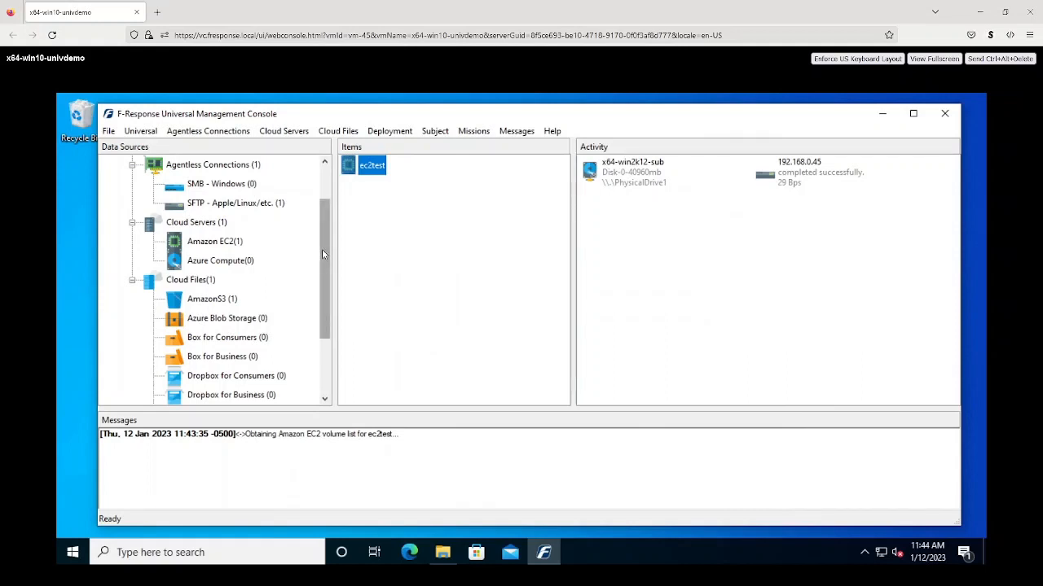
{"action": "left_click_drag", "start_coordinate": [322, 249], "coordinate": [321, 308]}
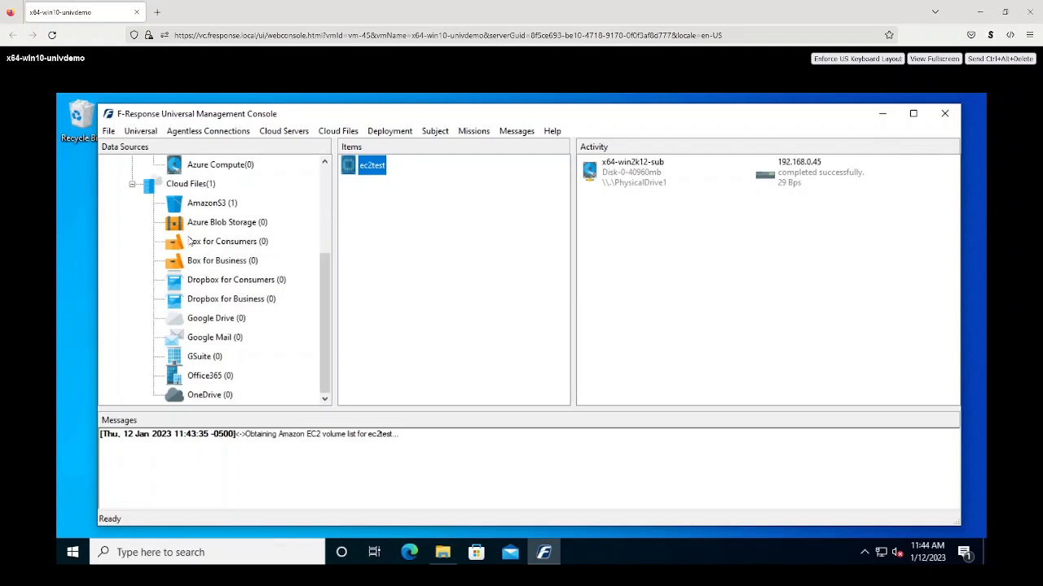
- Open an AmazonS3 collection for TestAWSAccount with the s3-standard bucket, saved to a local directory
{"action": "left_click", "coordinate": [218, 204]}
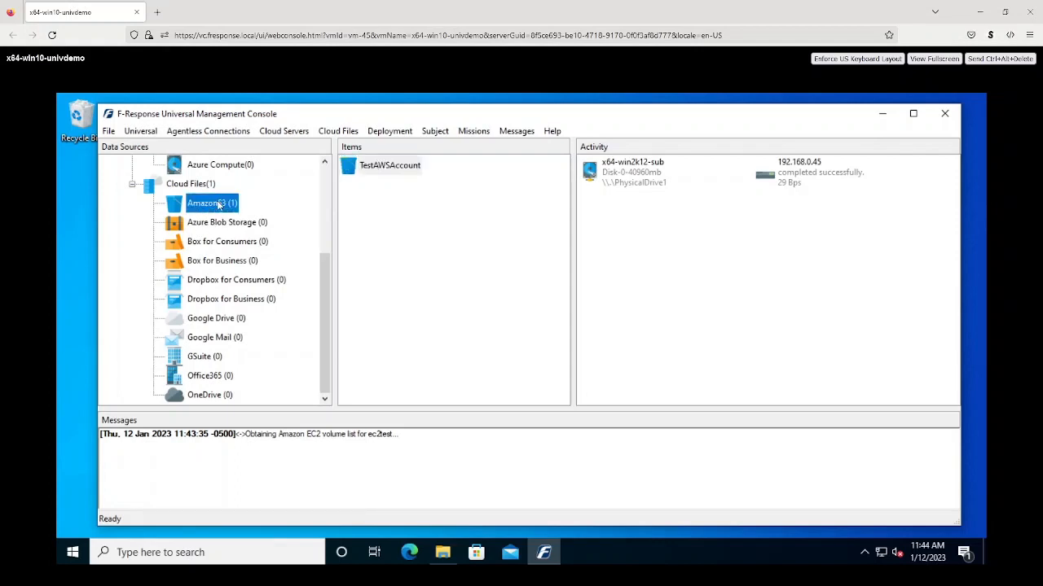
{"action": "left_click", "coordinate": [387, 169]}
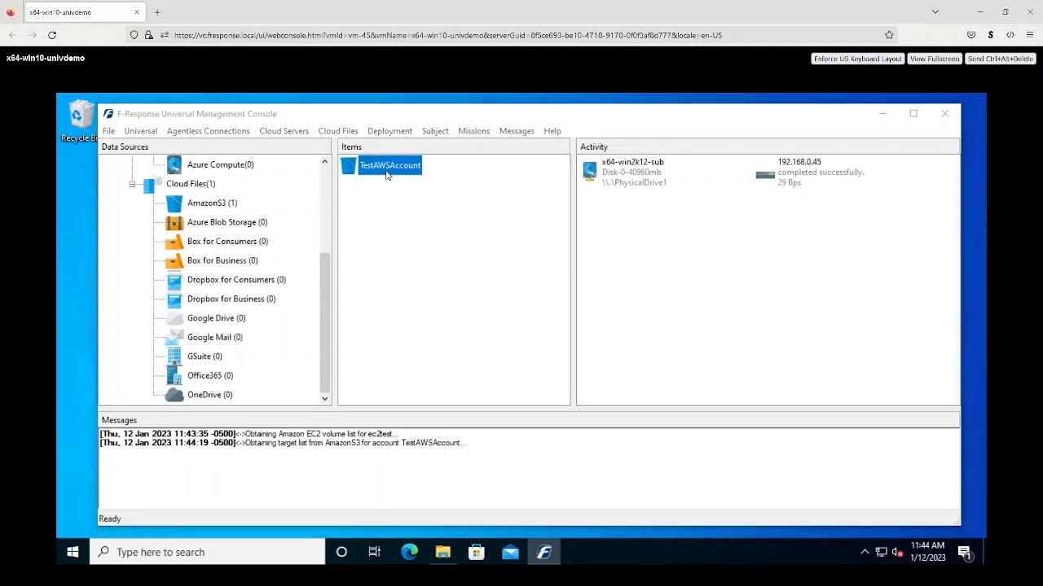
{"action": "left_click", "coordinate": [475, 203]}
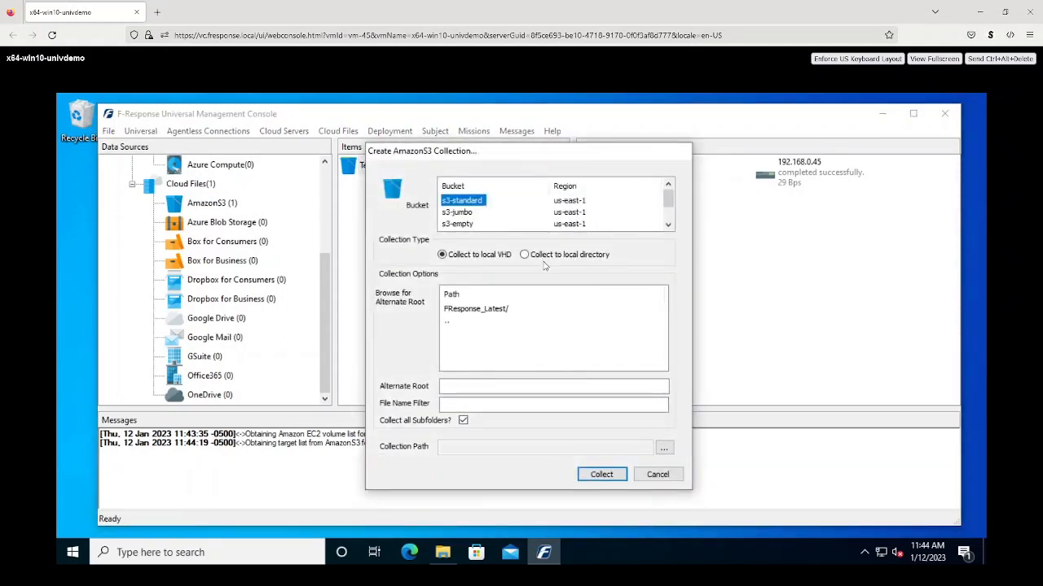
{"action": "left_click", "coordinate": [536, 258]}
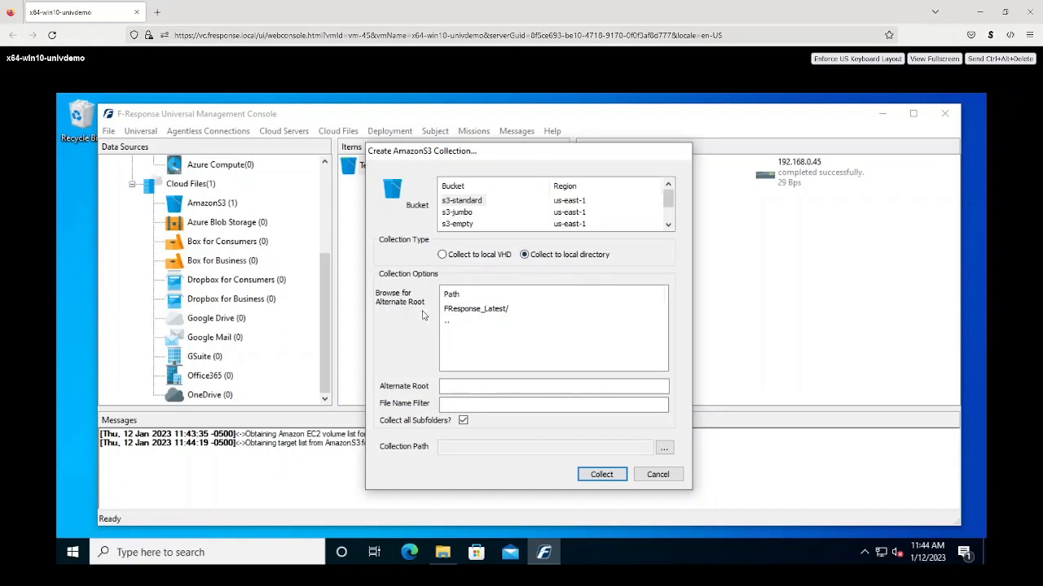
- Set the S3 collection path to C:\Collection and collect the s3-standard bucket
{"action": "left_click", "coordinate": [664, 448]}
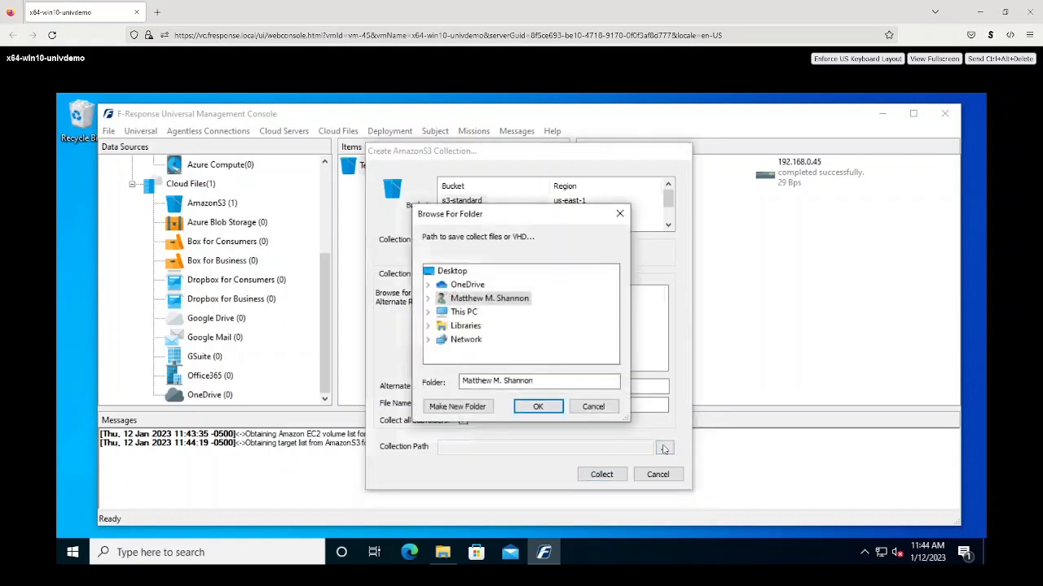
{"action": "left_click", "coordinate": [428, 312]}
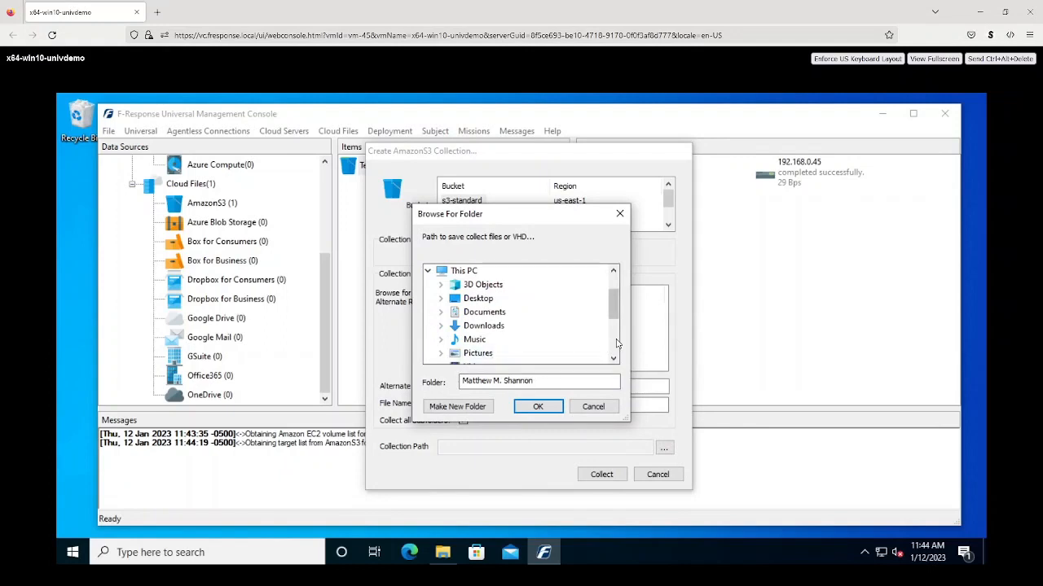
{"action": "scroll", "coordinate": [522, 318], "scroll_direction": "down", "scroll_amount": 2}
{"action": "left_click", "coordinate": [440, 312]}
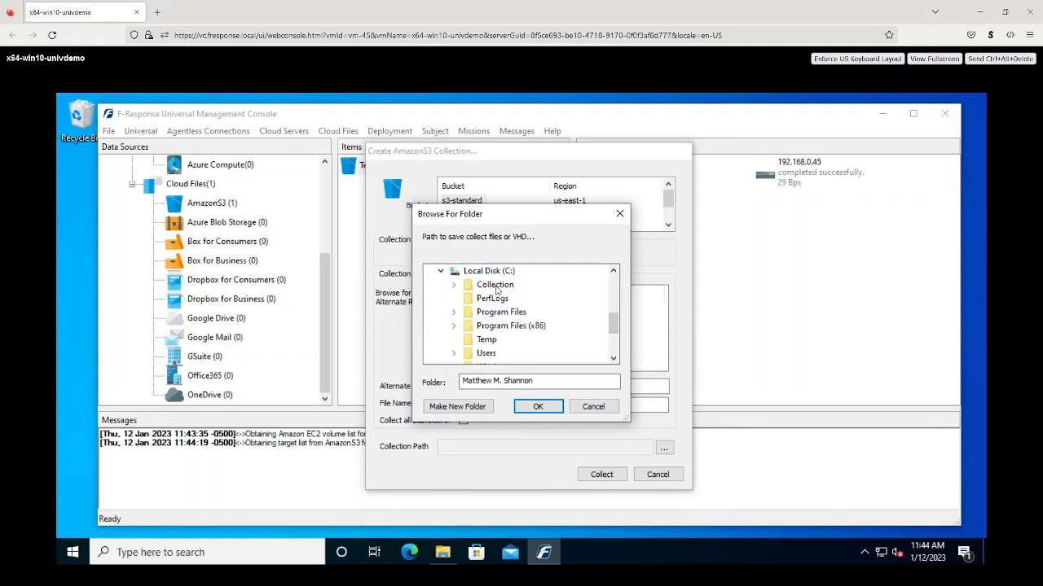
{"action": "left_click", "coordinate": [492, 284]}
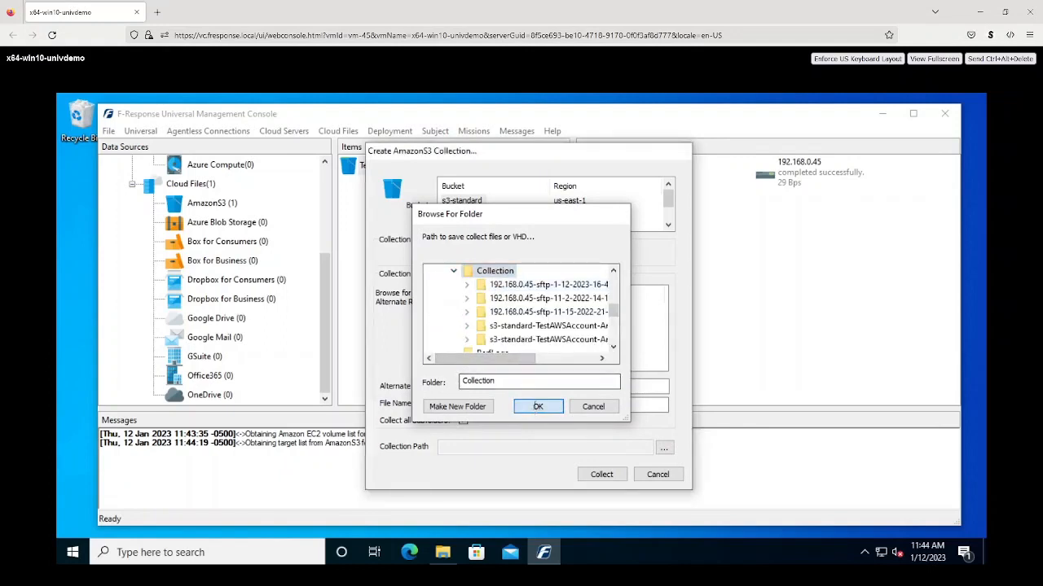
{"action": "left_click", "coordinate": [537, 407]}
{"action": "left_click", "coordinate": [595, 472]}
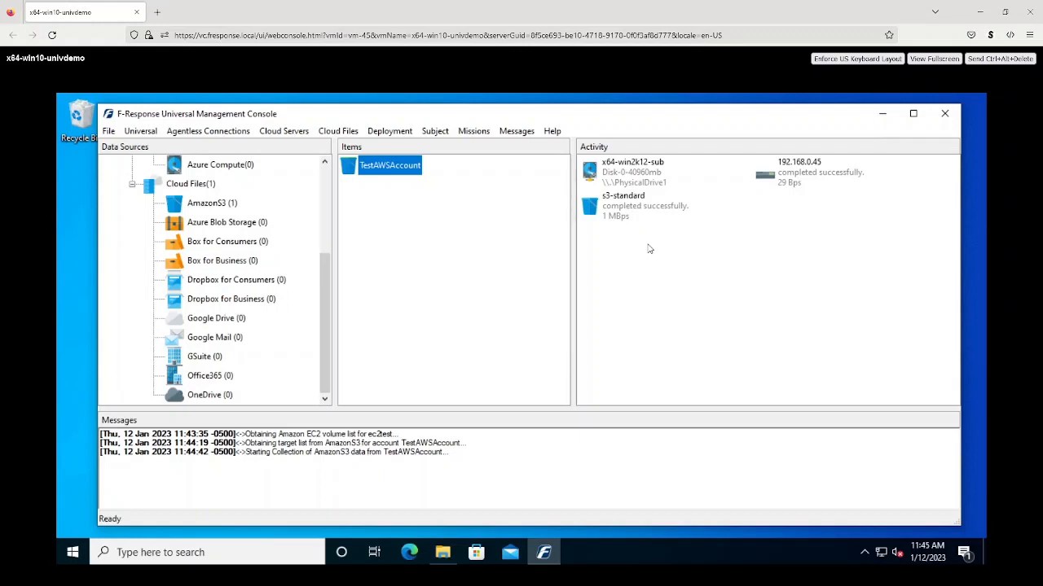
- Remove the s3-standard and 192.168.0.45 collections and detach the x64-win2k12-sub drive
{"action": "left_click", "coordinate": [639, 209]}
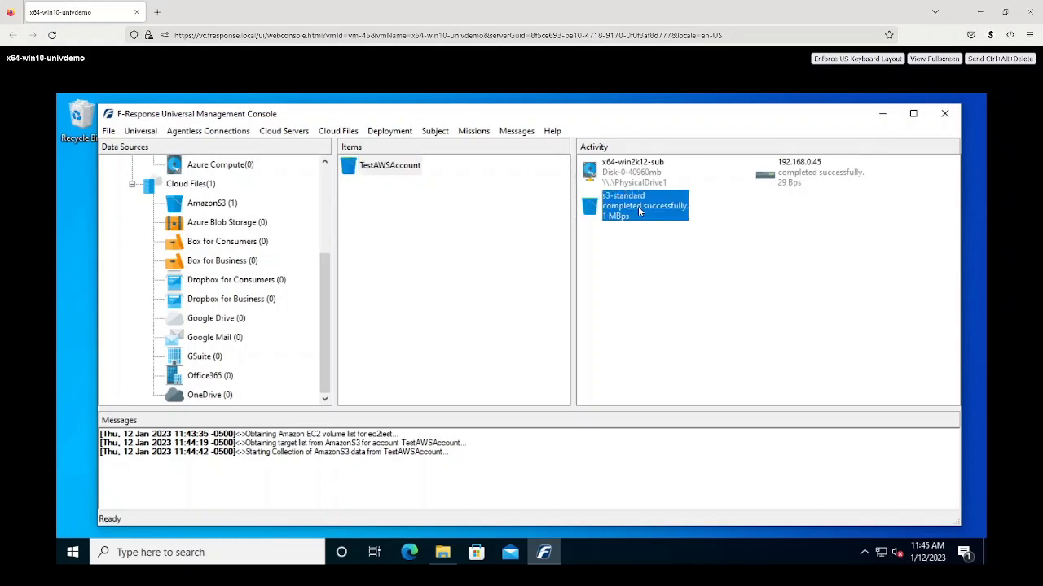
{"action": "right_click", "coordinate": [640, 210]}
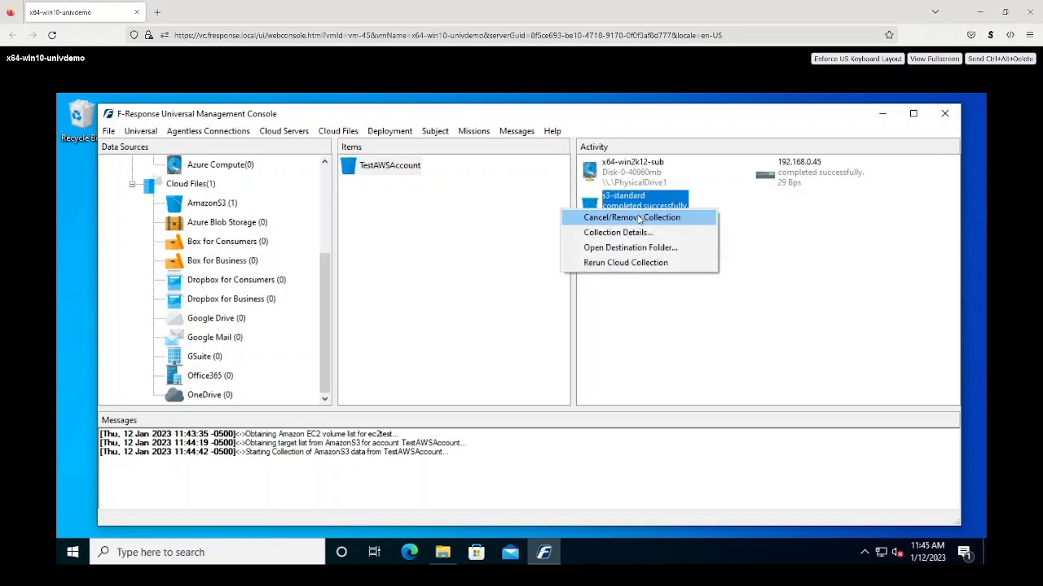
{"action": "left_click", "coordinate": [641, 218]}
{"action": "left_click", "coordinate": [790, 186]}
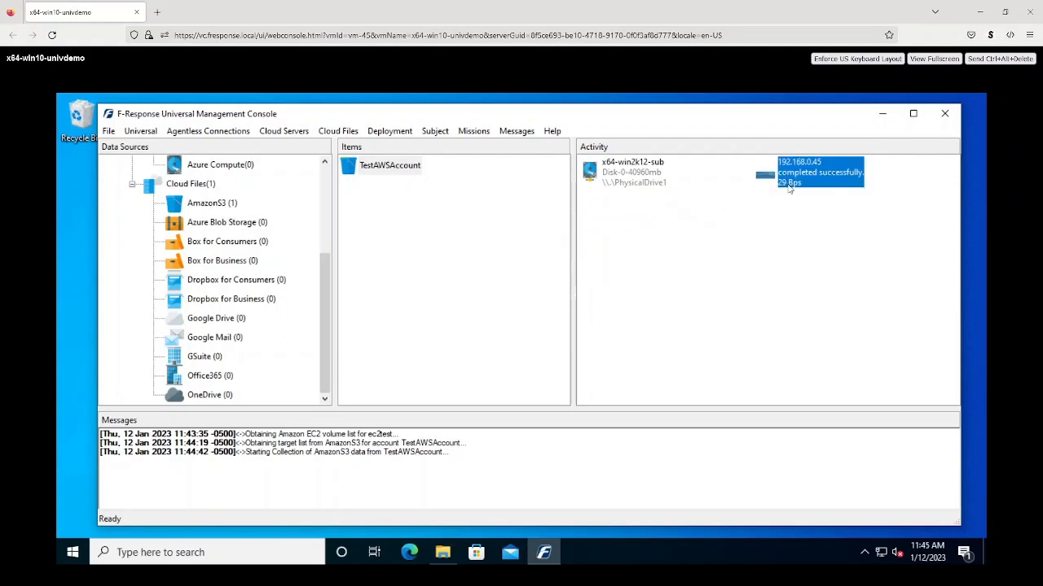
{"action": "right_click", "coordinate": [790, 186]}
{"action": "left_click", "coordinate": [780, 196]}
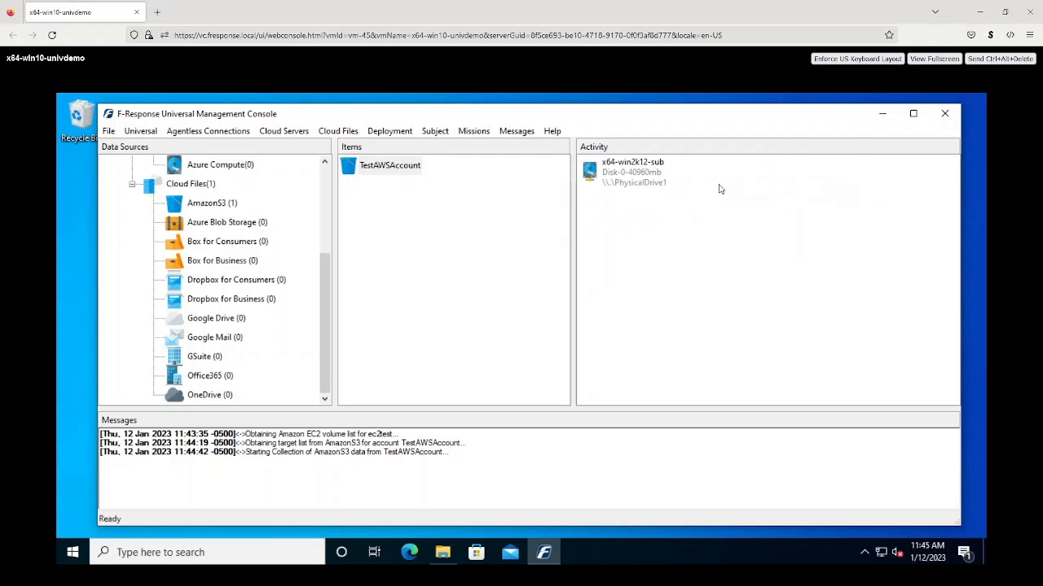
{"action": "left_click", "coordinate": [652, 179]}
{"action": "right_click", "coordinate": [652, 179]}
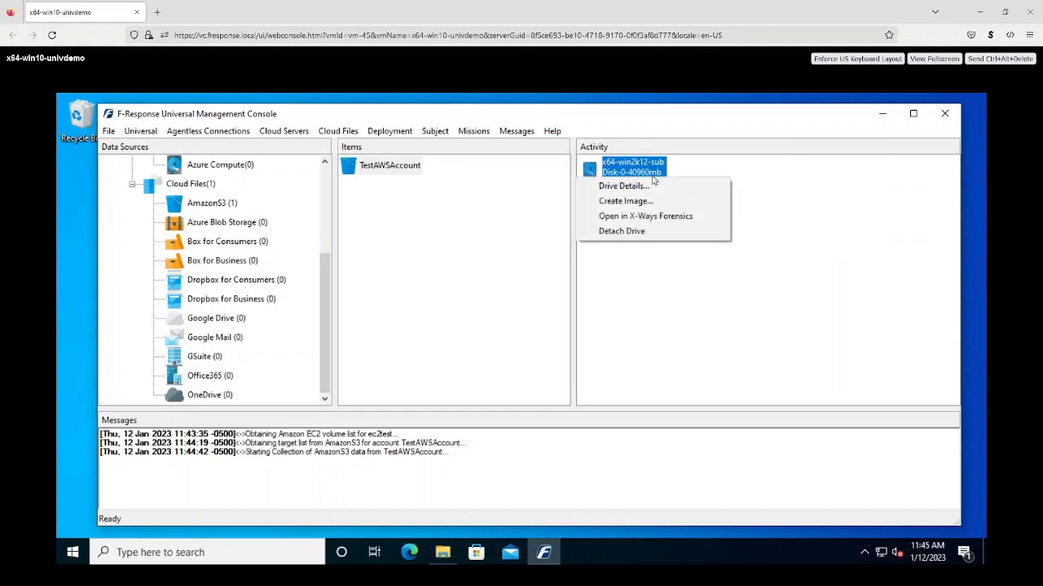
{"action": "left_click", "coordinate": [623, 232]}
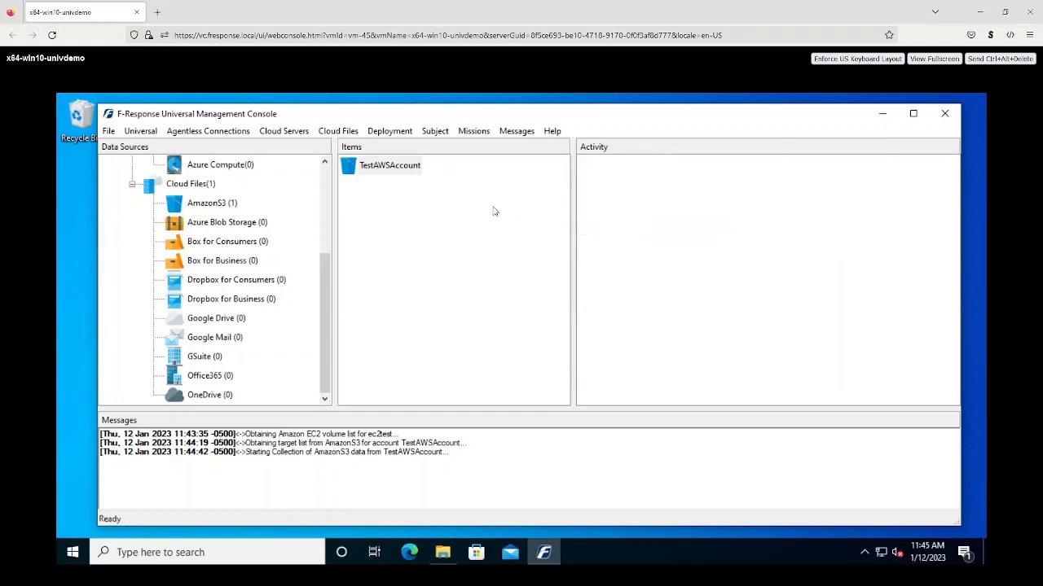
- On server x64-univ-server-demo-lin, run 'Stop and remove Subject software' for subject x64-win2k12-sub
{"action": "left_click", "coordinate": [328, 186]}
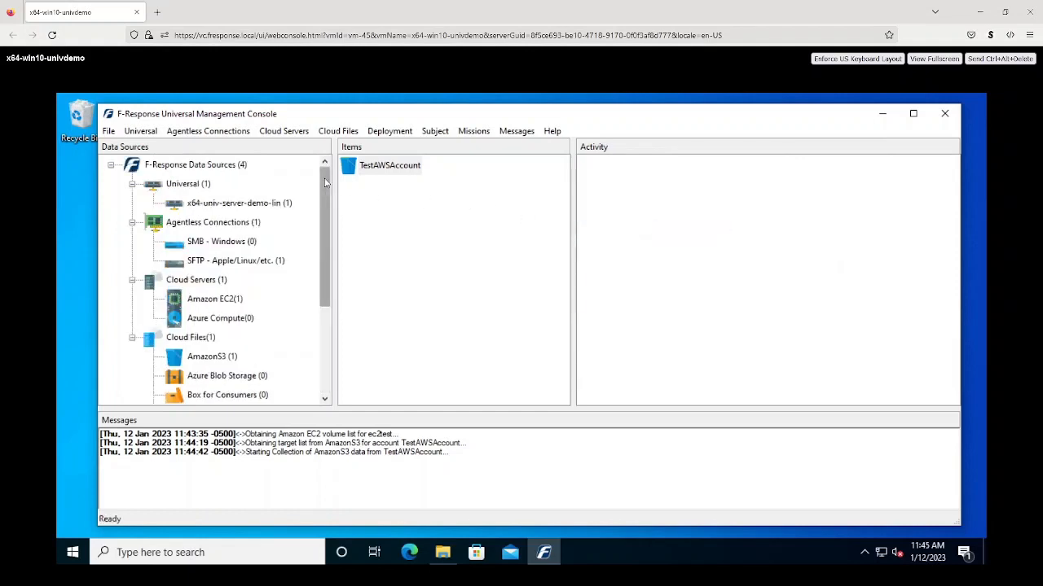
{"action": "left_click", "coordinate": [272, 204]}
{"action": "left_click", "coordinate": [383, 167]}
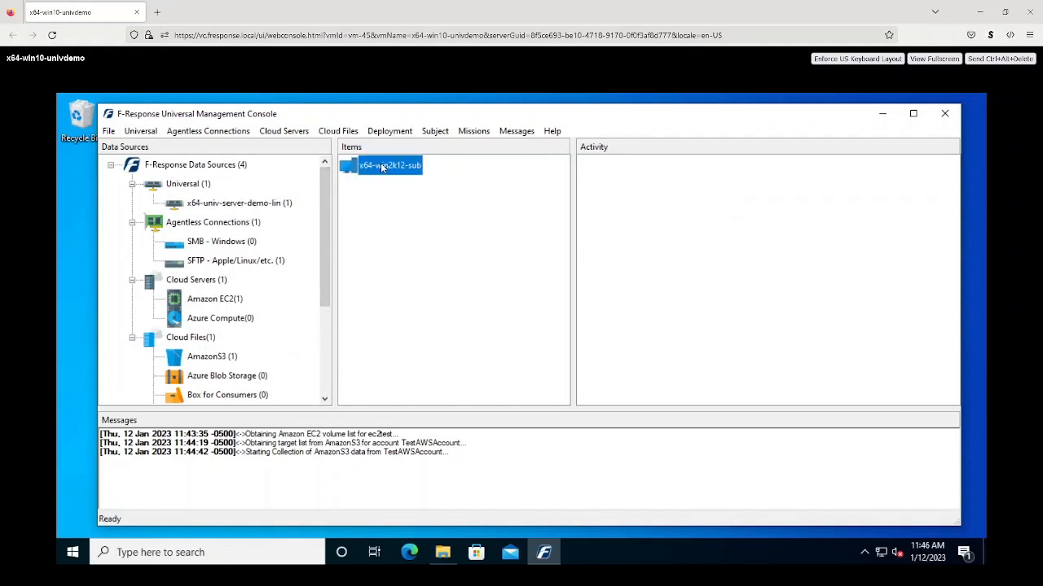
{"action": "right_click", "coordinate": [383, 168]}
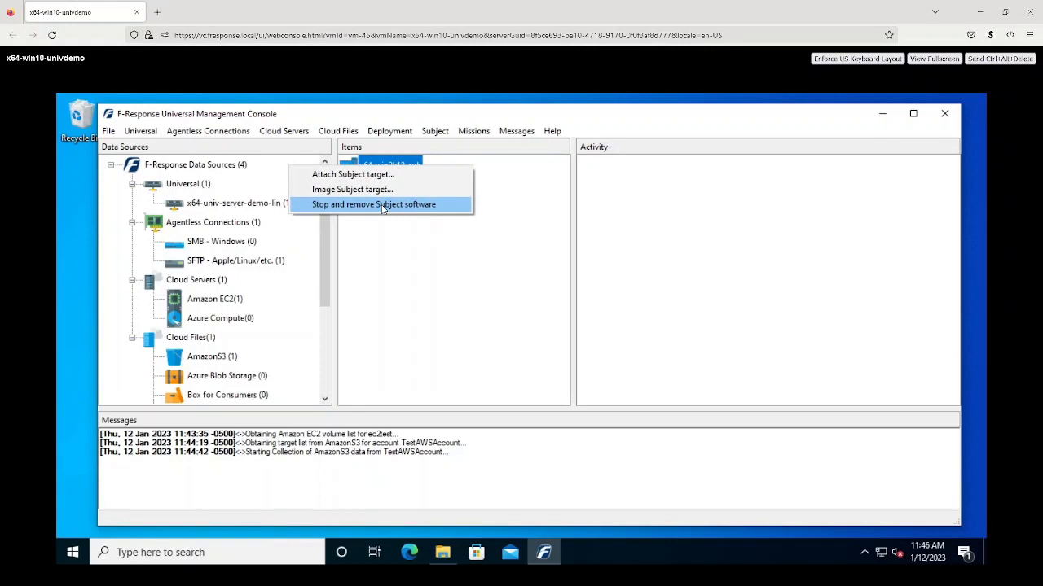
{"action": "left_click", "coordinate": [383, 209]}
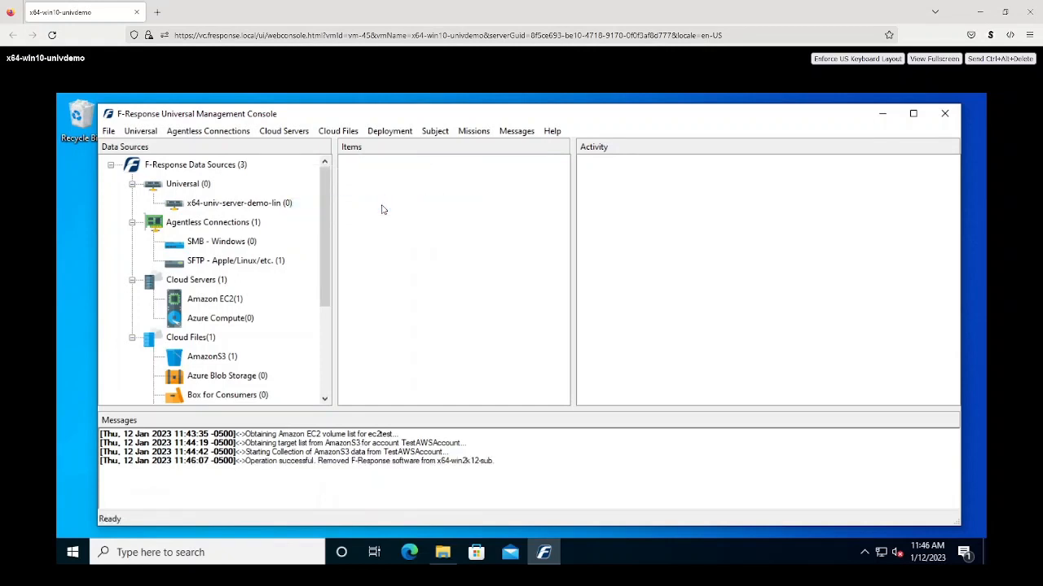